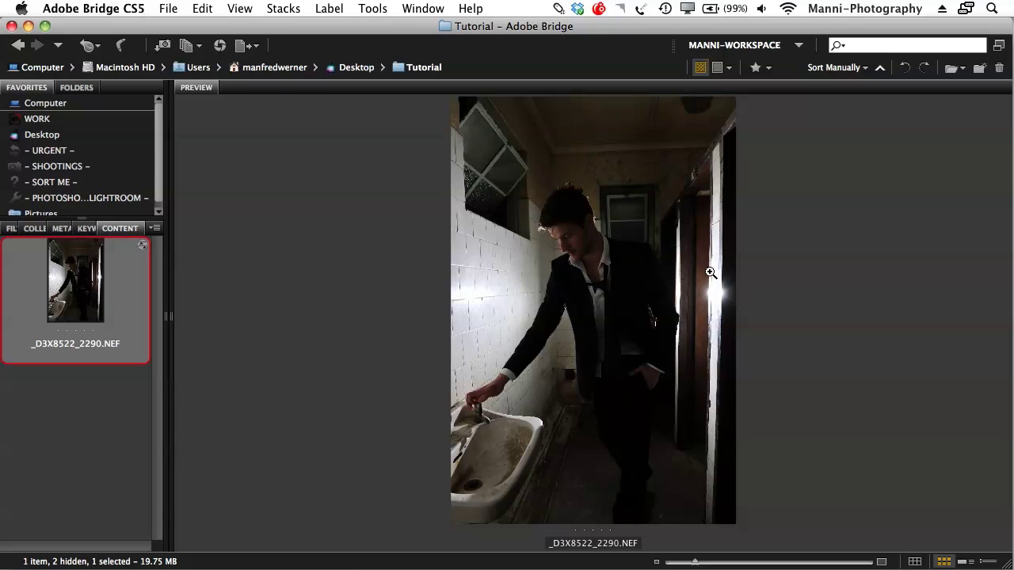
# - Open _D3X8522_2290.NEF in Camera Raw and set Exposure +0.10, Fill Light 26, Blacks 8, Contrast +29 and Saturation -18
pyautogui.doubleClick(76, 273)
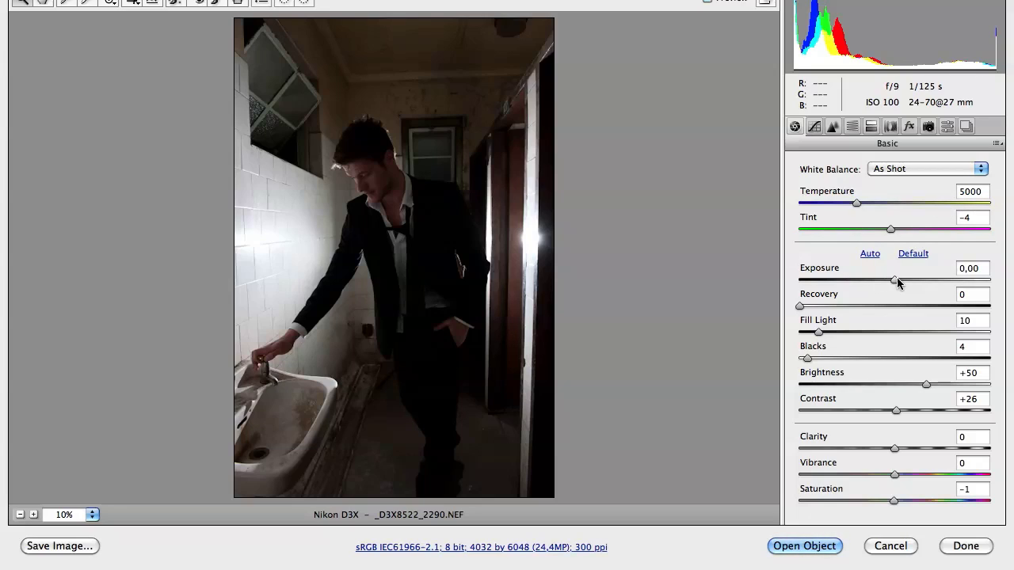
pyautogui.moveTo(895, 283); pyautogui.dragTo(897, 286)
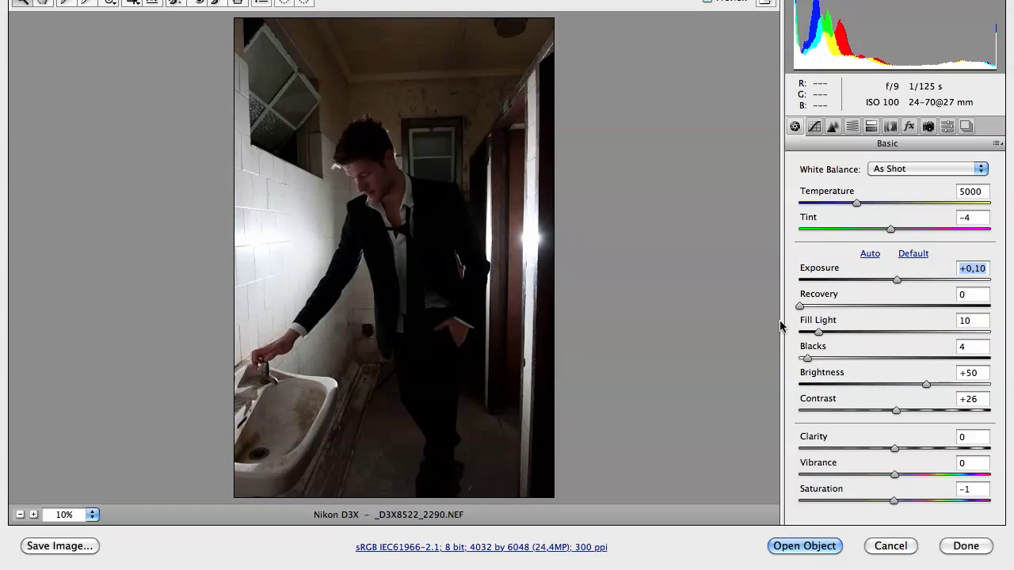
pyautogui.moveTo(820, 333); pyautogui.dragTo(850, 333)
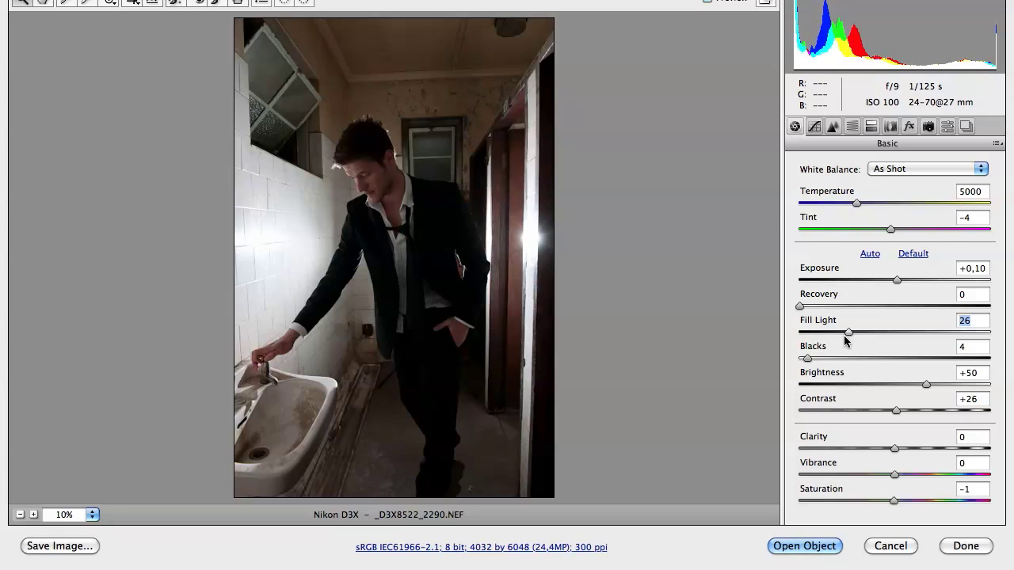
pyautogui.click(807, 359)
pyautogui.moveTo(807, 358); pyautogui.dragTo(815, 360)
pyautogui.moveTo(895, 412); pyautogui.dragTo(899, 413)
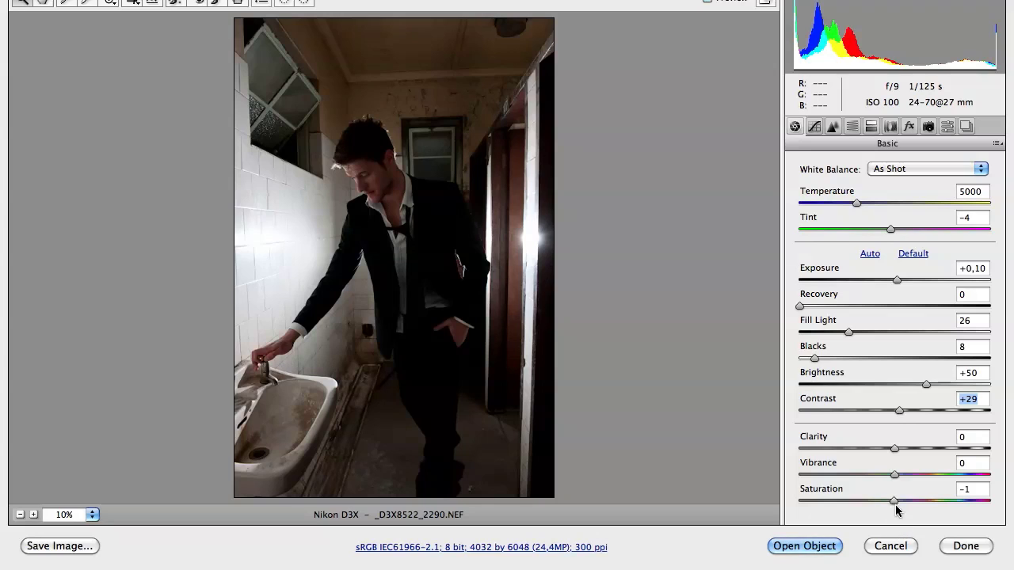
pyautogui.moveTo(893, 502); pyautogui.dragTo(877, 506)
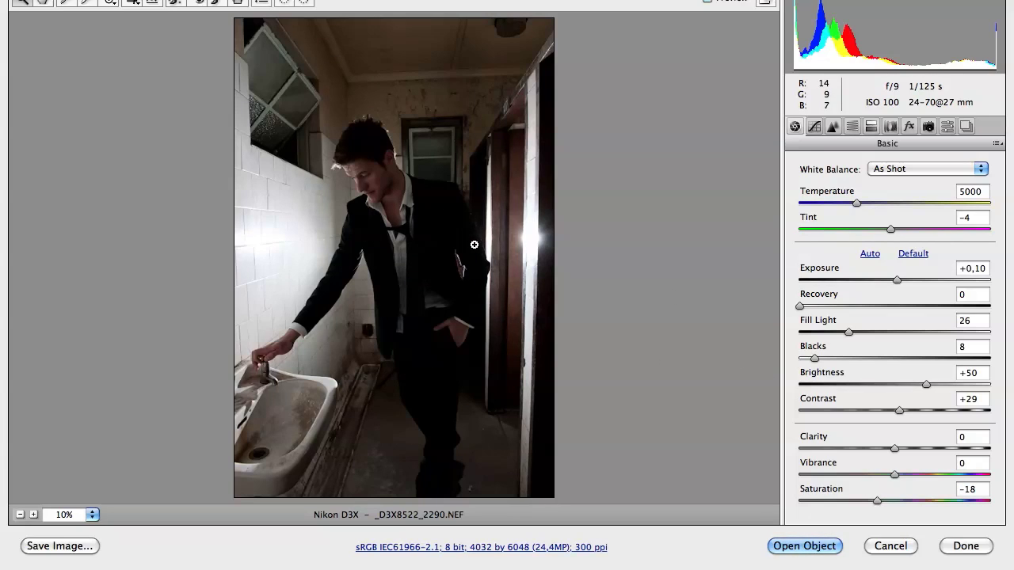
# - Open the developed raw photo as a smart object in Photoshop, enlarge its window and switch to full screen mode with menus
pyautogui.click(799, 547)
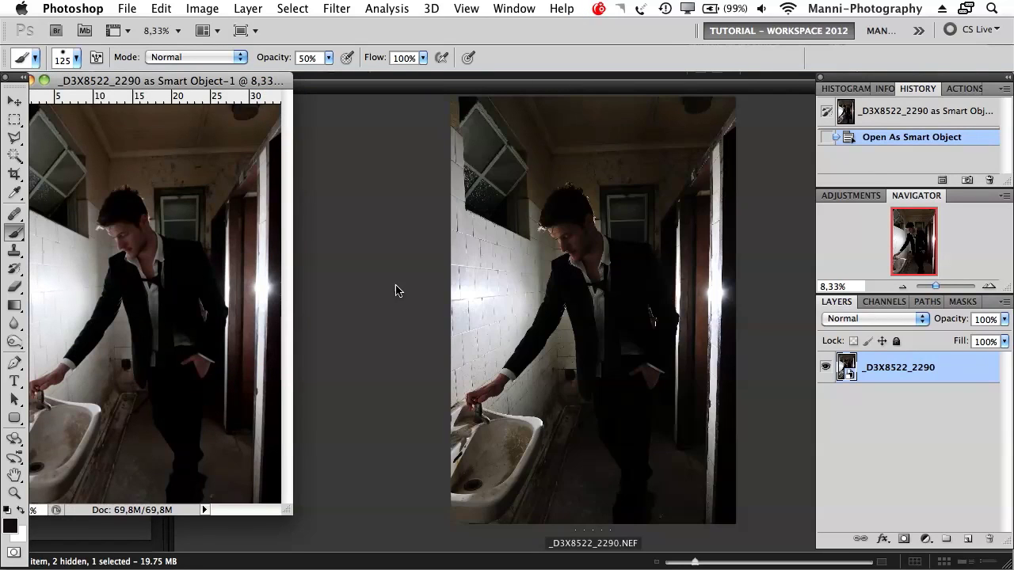
pyautogui.moveTo(297, 513); pyautogui.dragTo(654, 534)
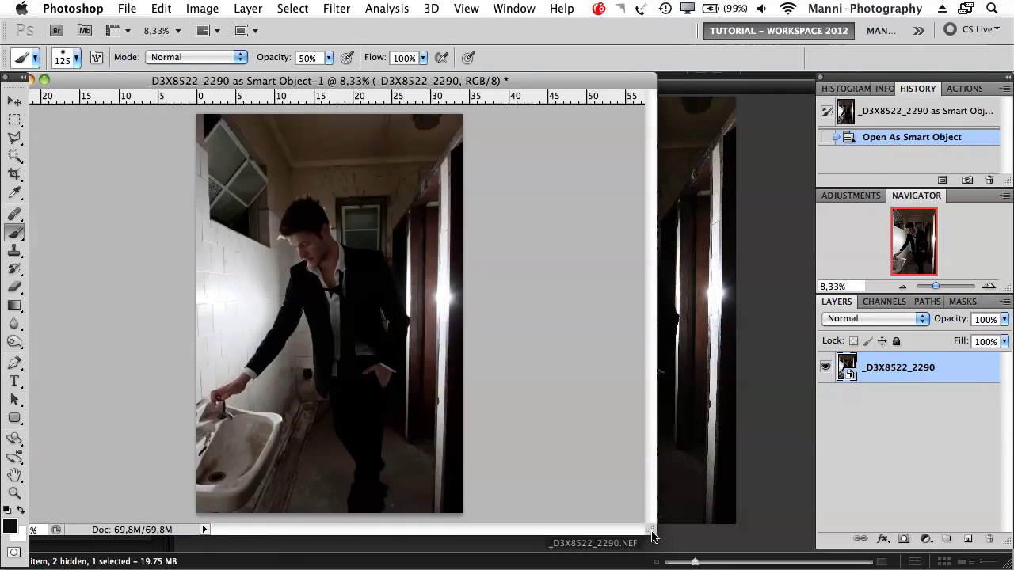
pyautogui.press('f')
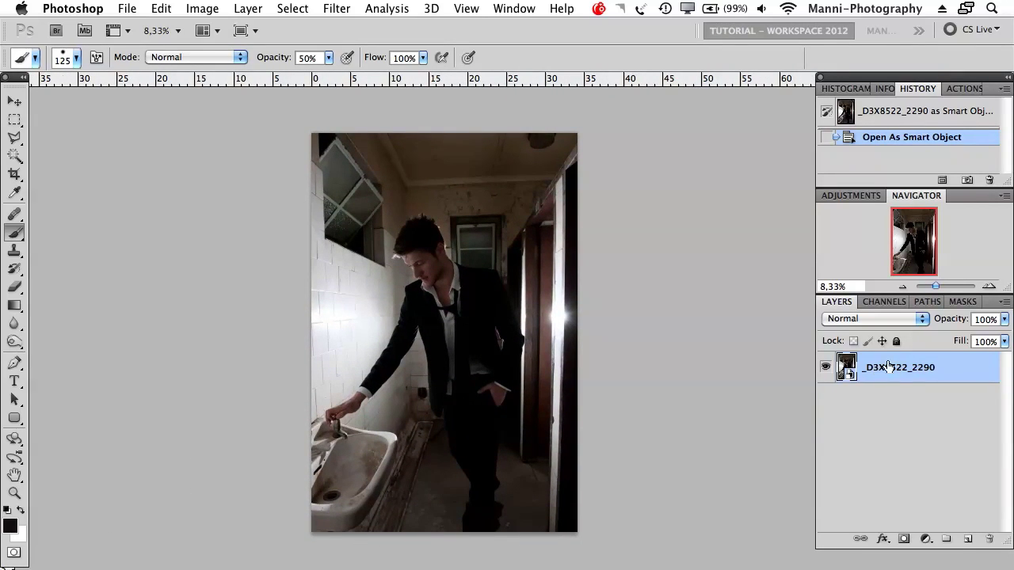
# - Rename the smart object layer as Original
pyautogui.doubleClick(890, 369)
pyautogui.press('BackSpace')
pyautogui.click(919, 402)
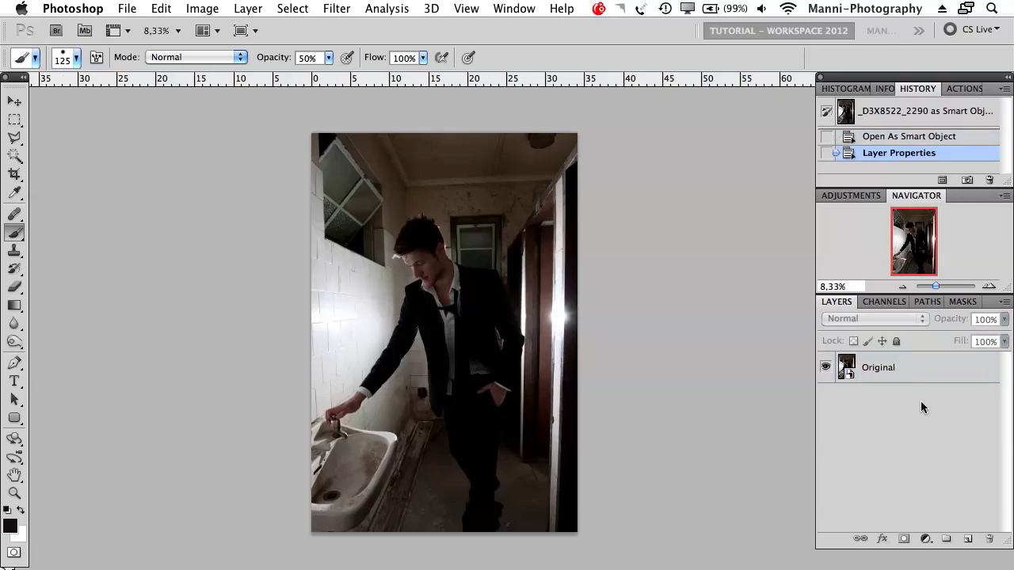
# - Duplicate the Original layer and name the copy Layer 1
pyautogui.click(905, 379)
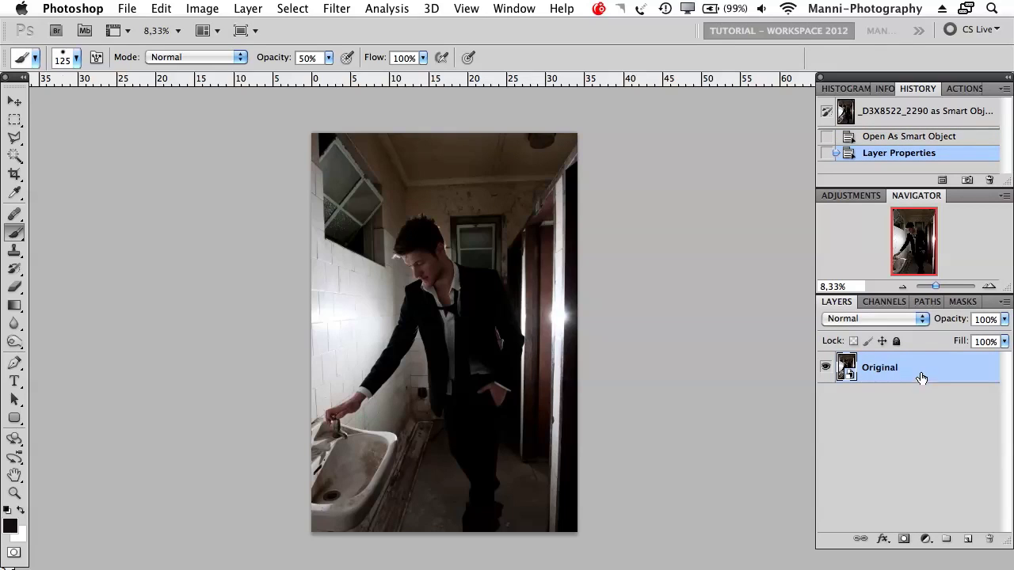
pyautogui.press('super+j')
pyautogui.doubleClick(906, 371)
pyautogui.write('J')
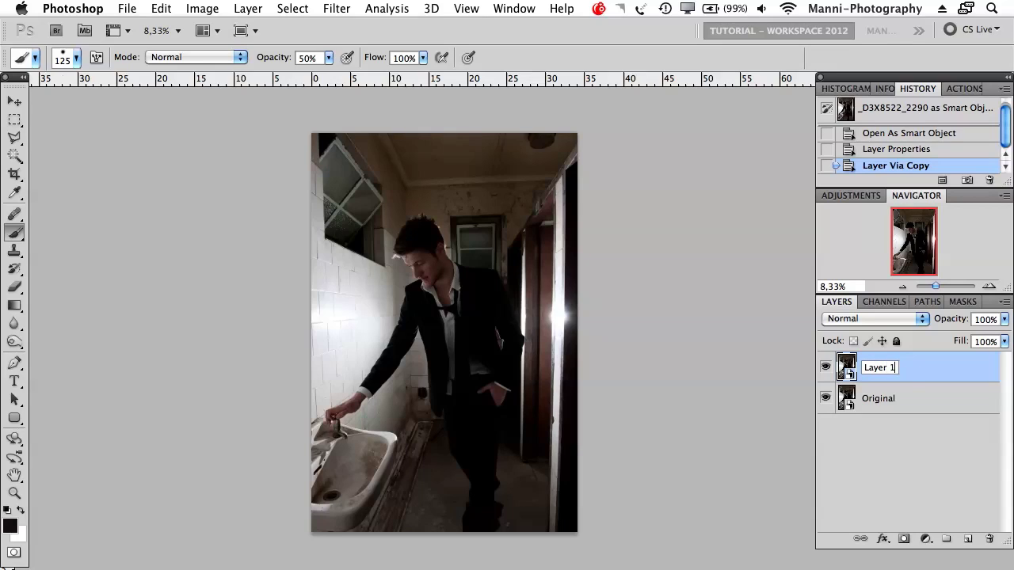
pyautogui.click(925, 455)
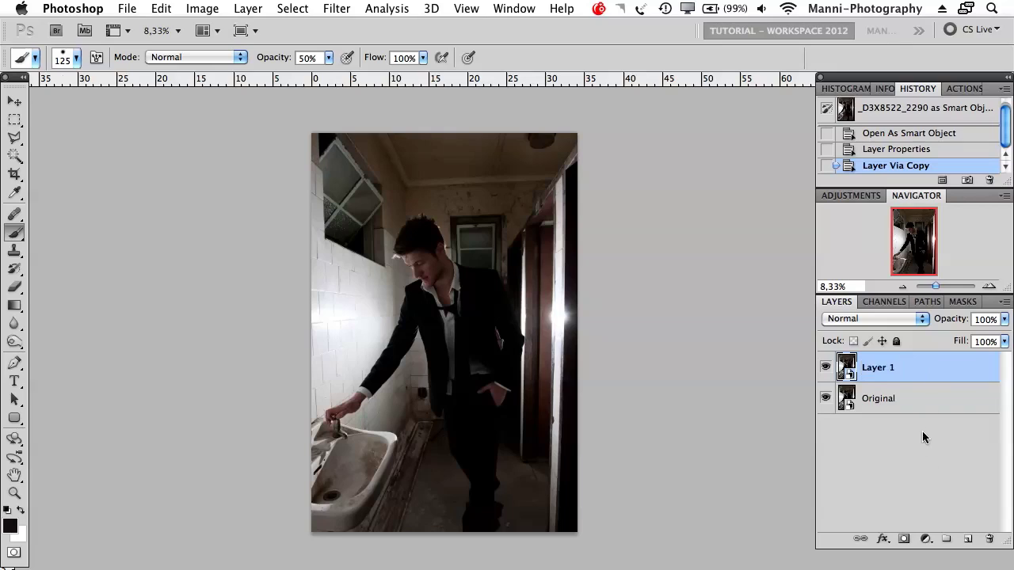
# - Duplicate Layer 1 and name the new copy layer 2
pyautogui.click(904, 374)
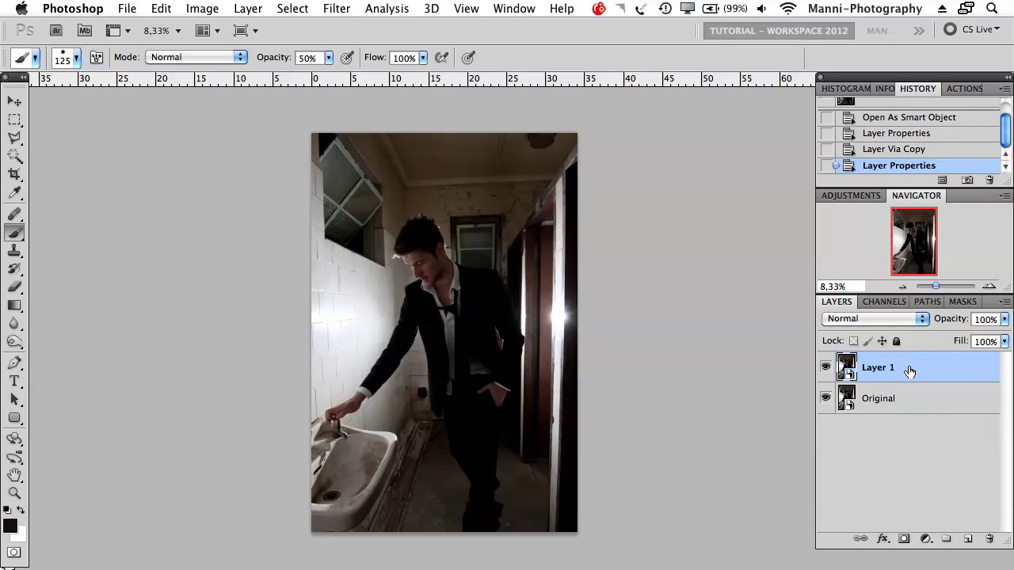
pyautogui.press('super+j')
pyautogui.doubleClick(900, 369)
pyautogui.press('BackSpace')
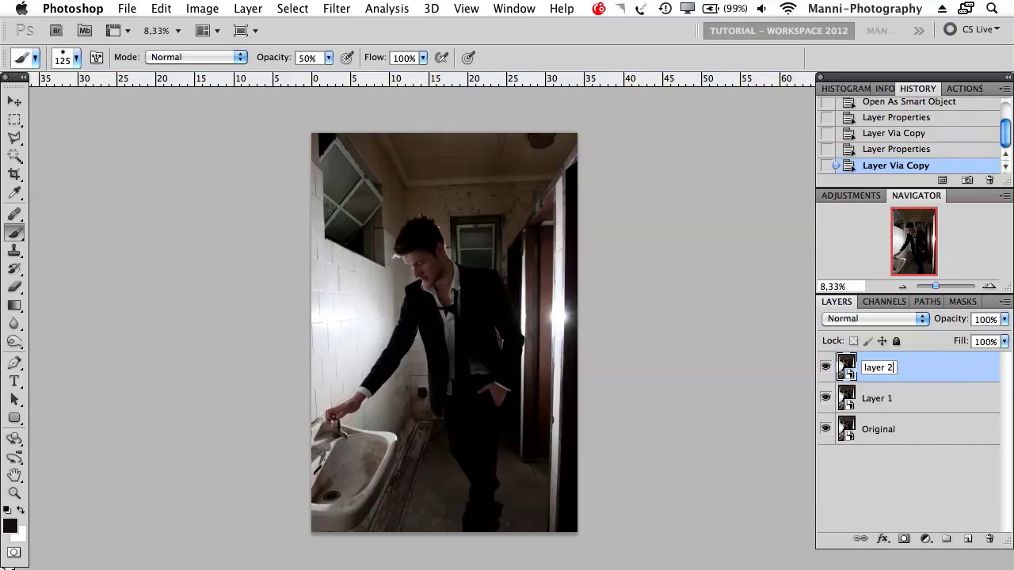
pyautogui.click(915, 408)
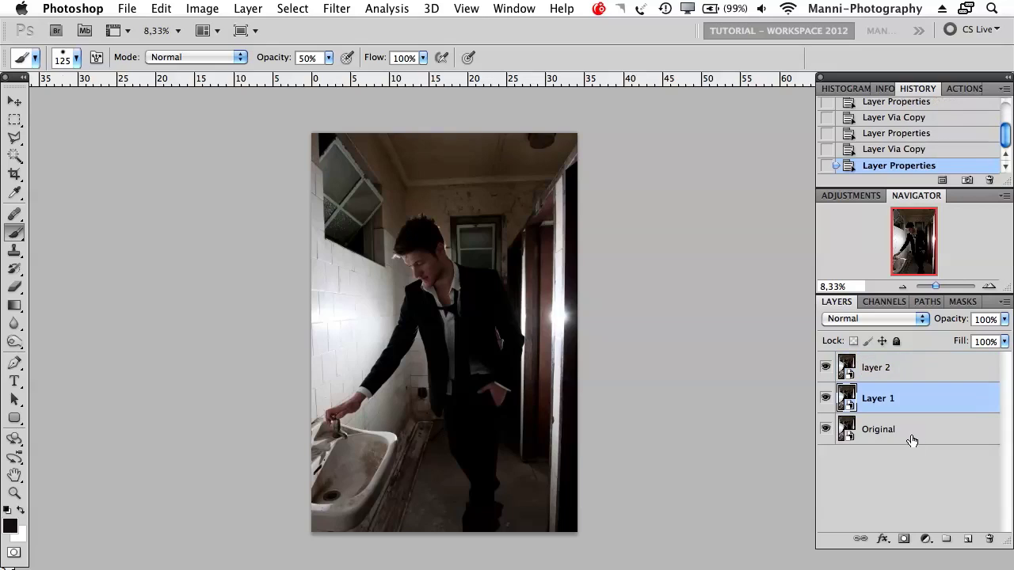
# - Lock the Original layer completely
pyautogui.click(916, 438)
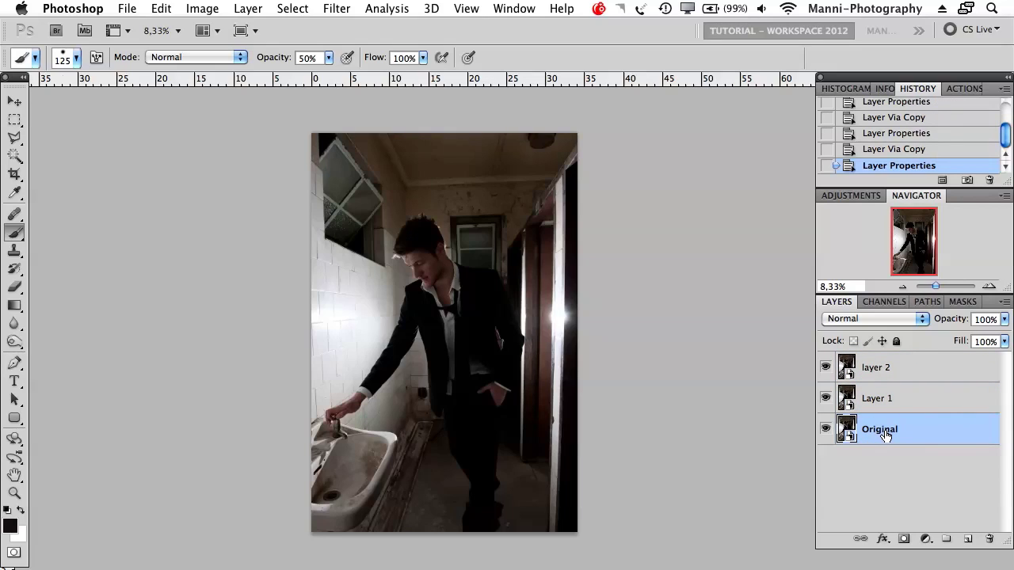
pyautogui.click(897, 340)
pyautogui.click(926, 463)
# - Rasterize Layer 1 so that it is no longer a smart object
pyautogui.click(912, 398)
pyautogui.rightClick(888, 400)
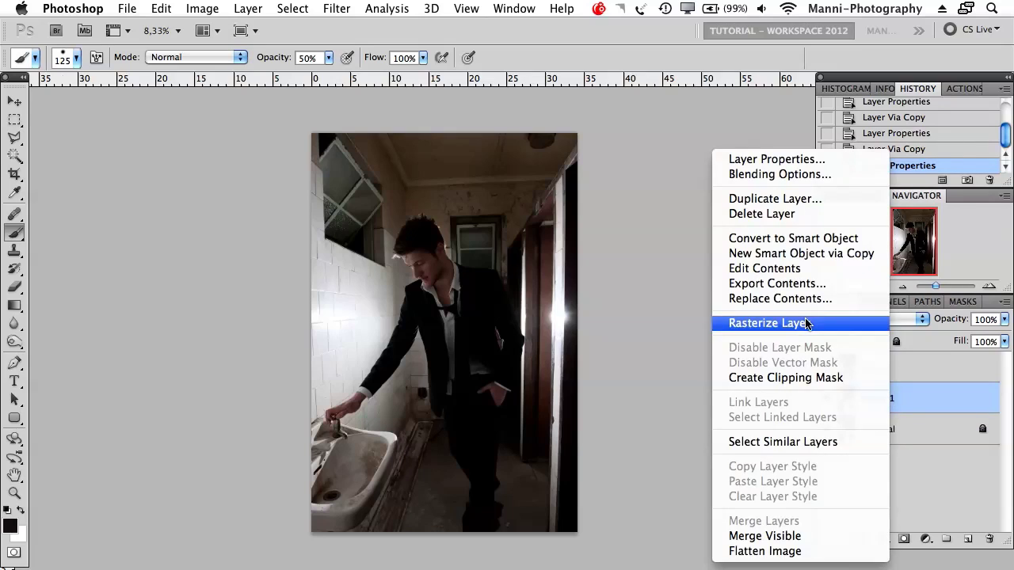
pyautogui.click(780, 387)
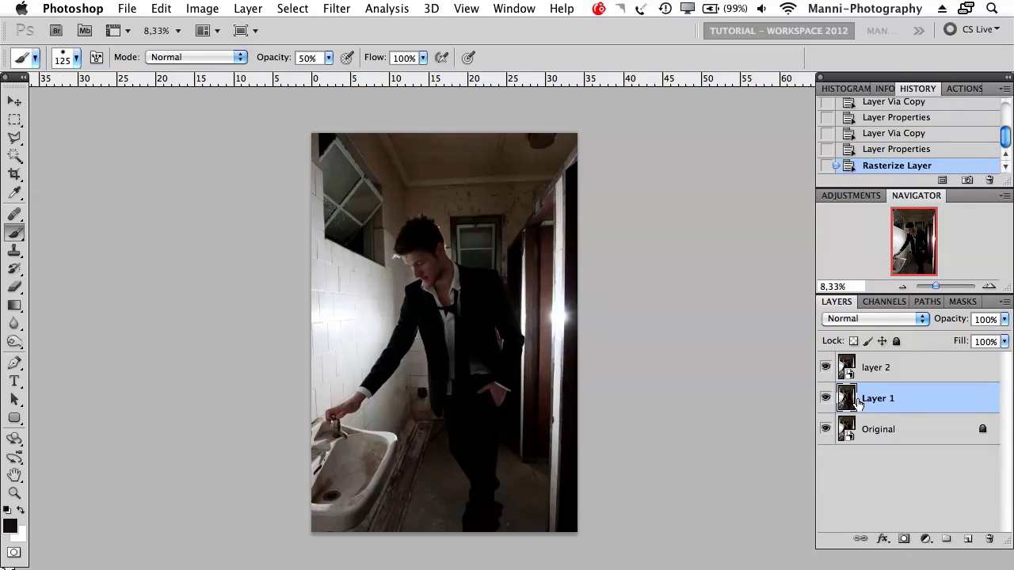
# - Open layer 2's smart object in Camera Raw, raise Fill Light to 83 and inspect the suit jacket's edges up close
pyautogui.click(898, 380)
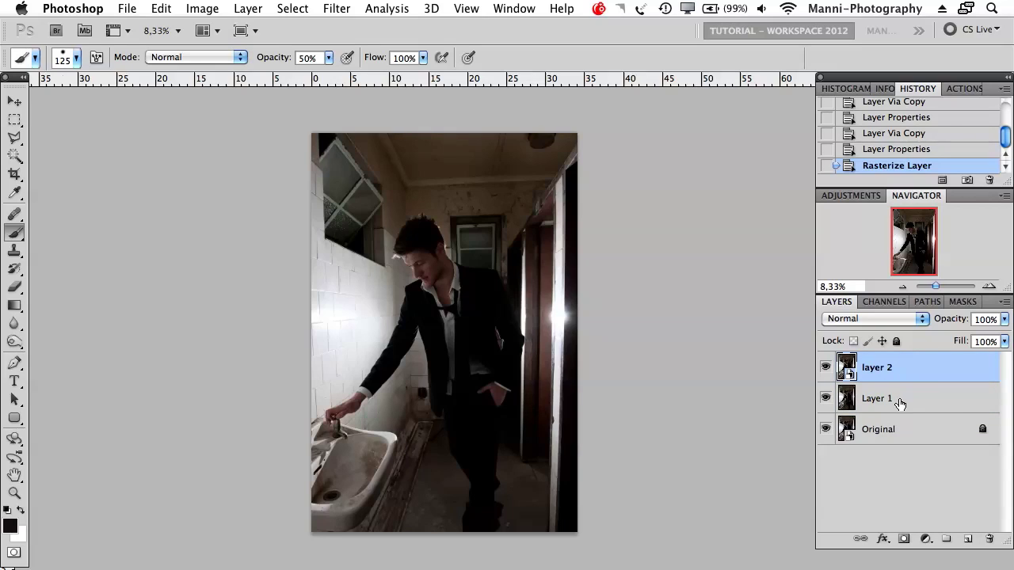
pyautogui.doubleClick(847, 370)
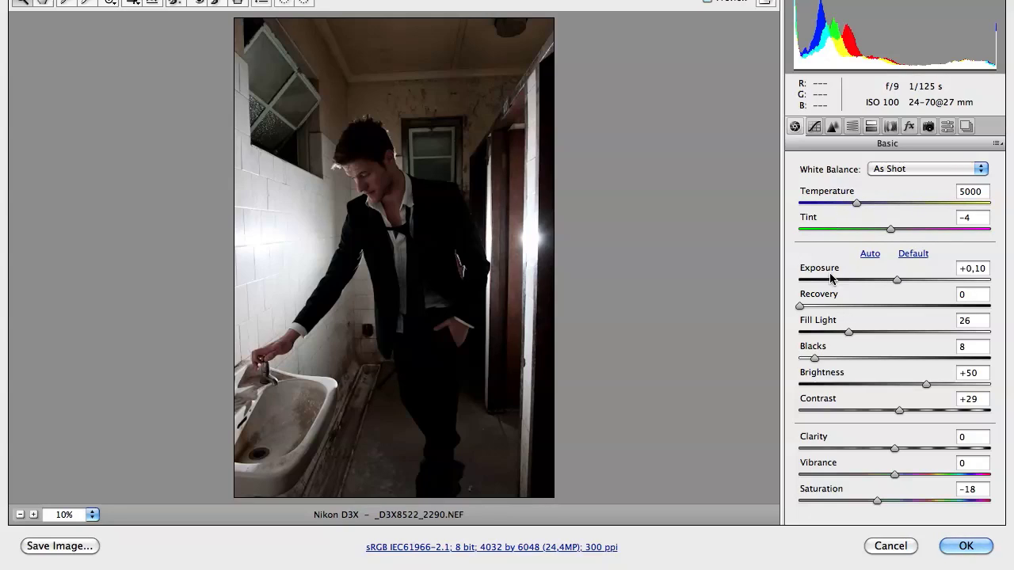
pyautogui.moveTo(848, 331); pyautogui.dragTo(968, 329)
pyautogui.moveTo(286, 133); pyautogui.dragTo(502, 439)
pyautogui.moveTo(280, 88); pyautogui.dragTo(424, 345)
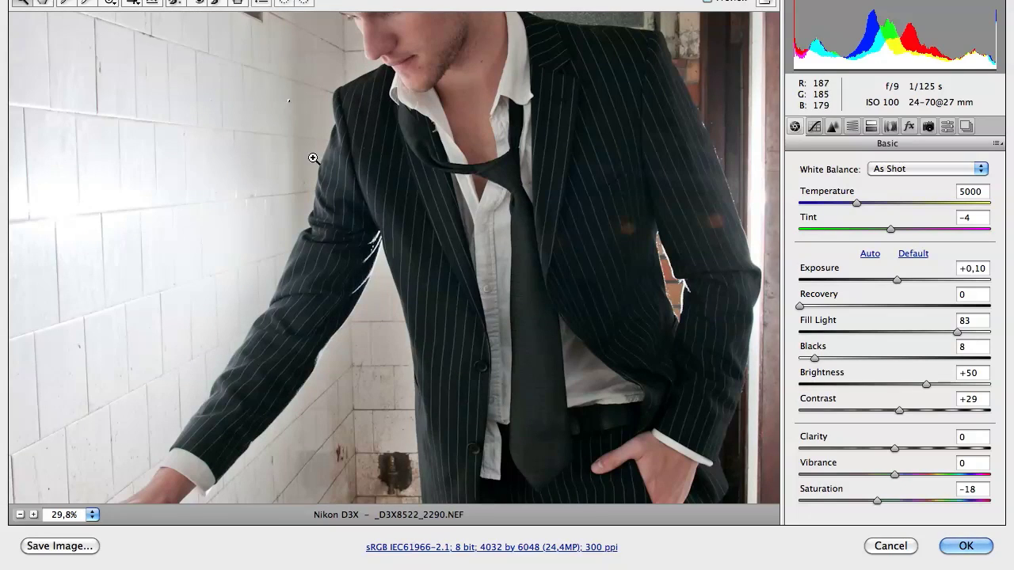
pyautogui.click(319, 202)
pyautogui.moveTo(285, 130); pyautogui.dragTo(388, 262)
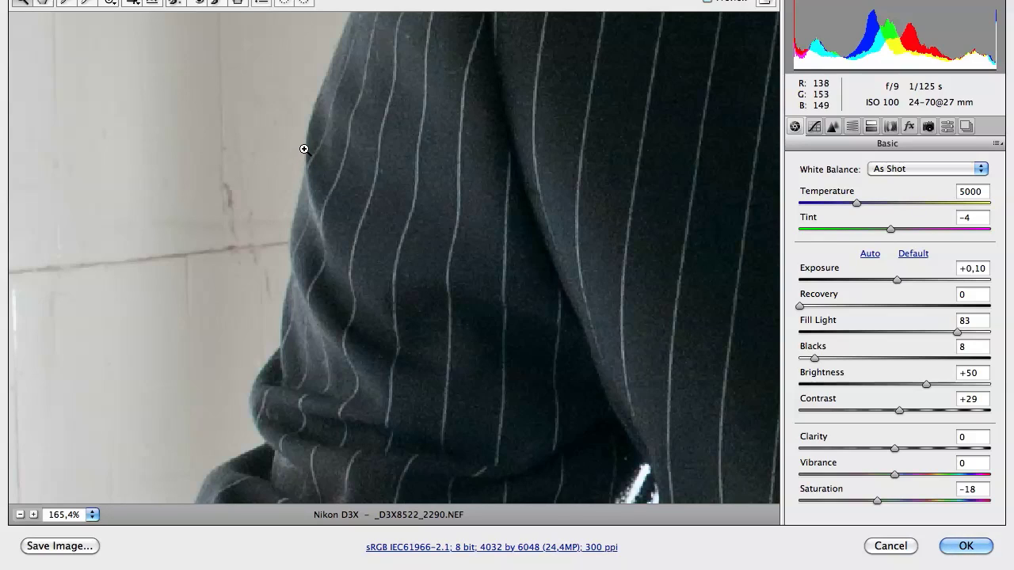
pyautogui.press('super+0')
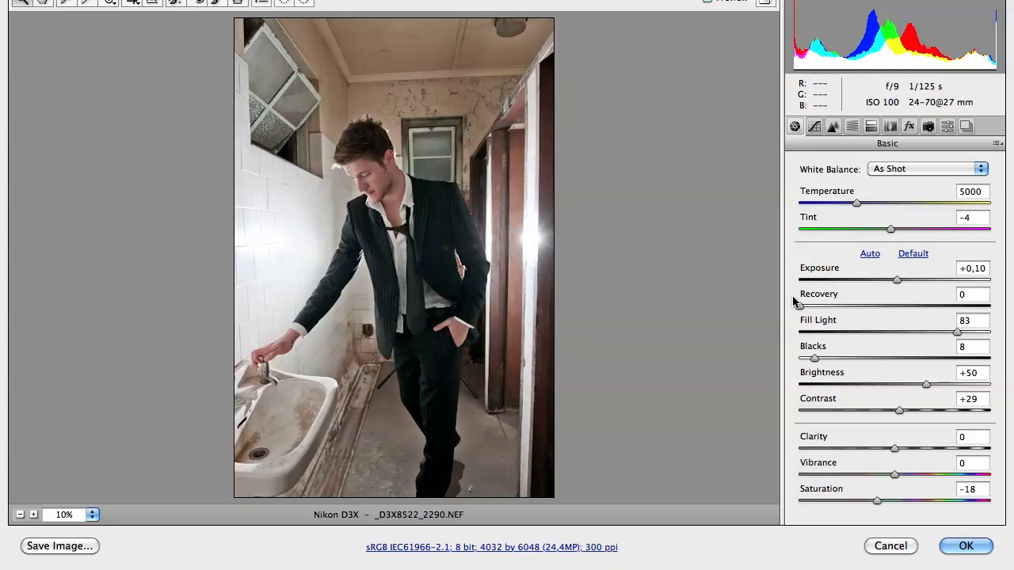
# - Fine-tune the brightened version by setting Fill Light to 75 and Blacks to 13
pyautogui.click(959, 331)
pyautogui.moveTo(958, 334); pyautogui.dragTo(953, 333)
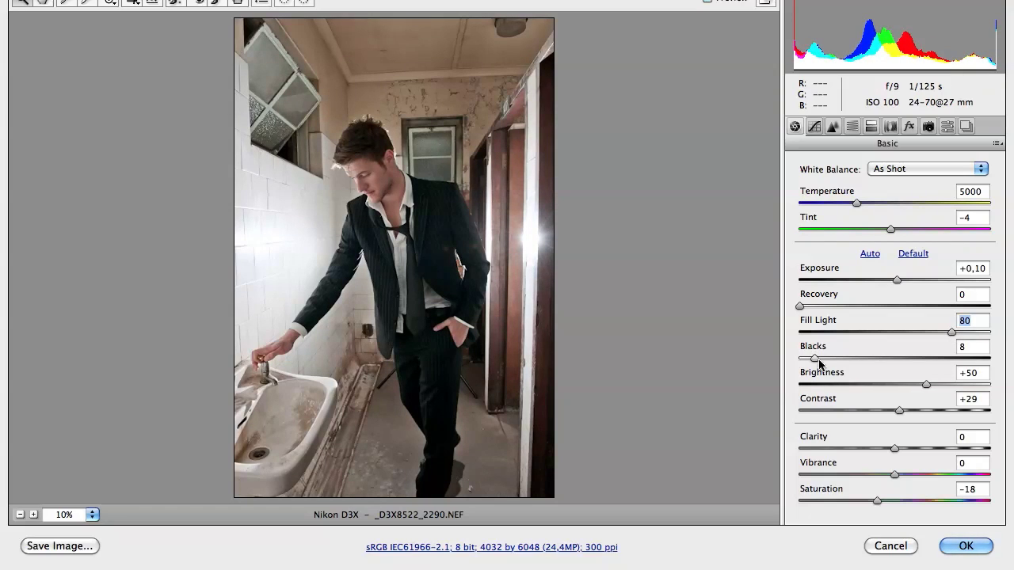
pyautogui.moveTo(814, 359); pyautogui.dragTo(820, 362)
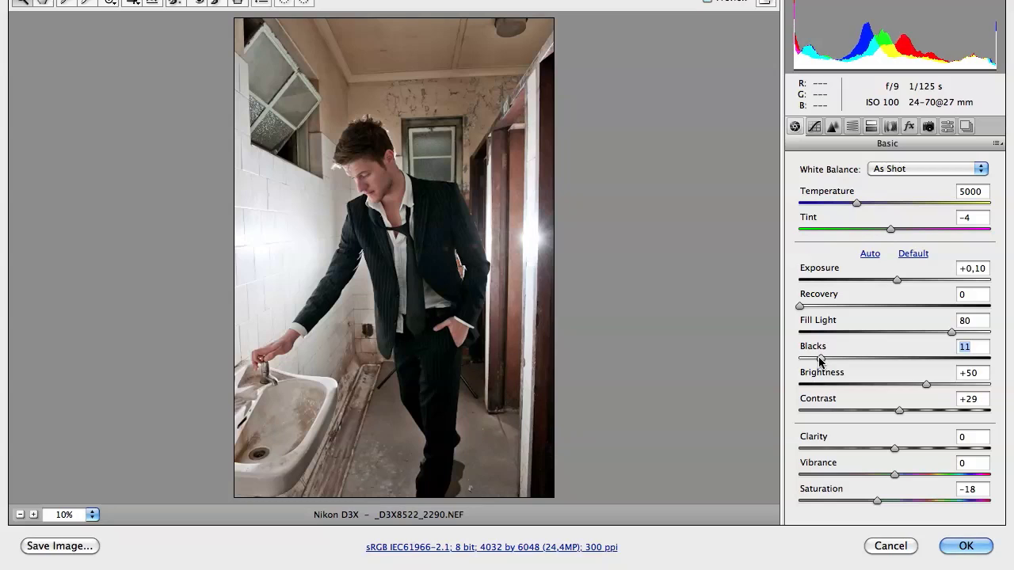
pyautogui.moveTo(285, 142); pyautogui.dragTo(516, 432)
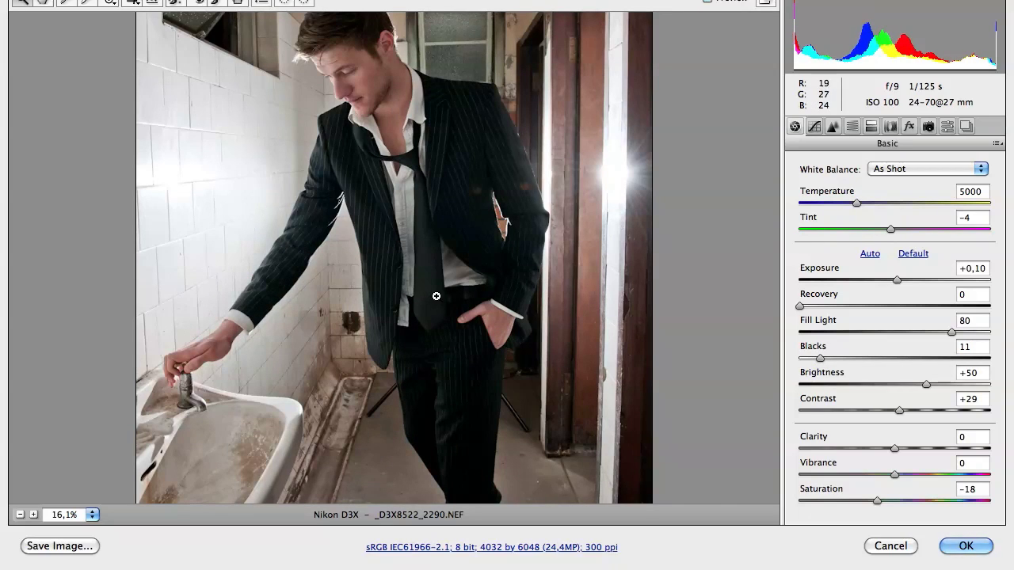
pyautogui.moveTo(820, 358); pyautogui.dragTo(826, 362)
pyautogui.moveTo(950, 331); pyautogui.dragTo(943, 334)
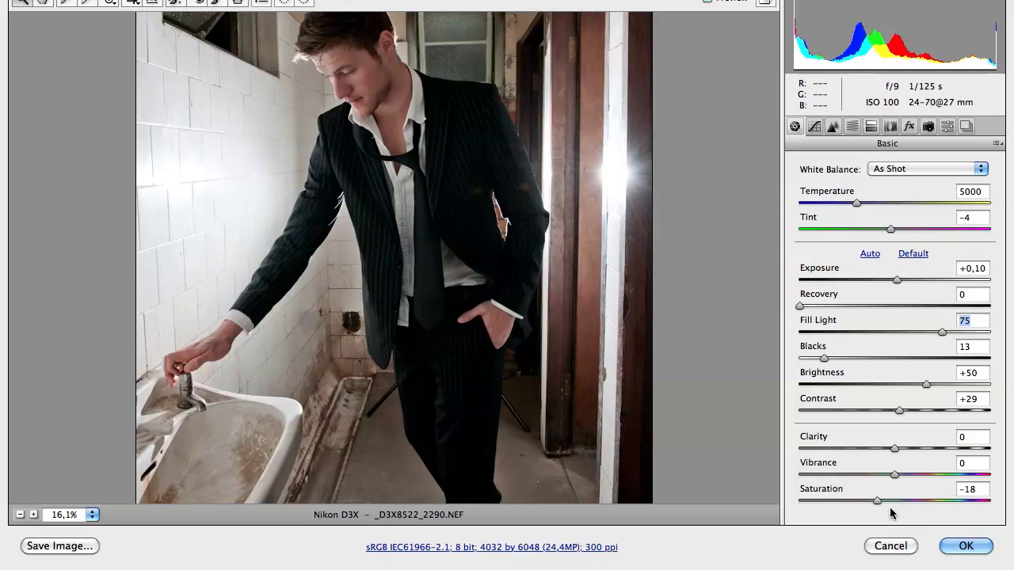
# - Set Saturation to -16, Clarity to +3 and Contrast to +30 for the brightened version
pyautogui.moveTo(879, 505); pyautogui.dragTo(881, 505)
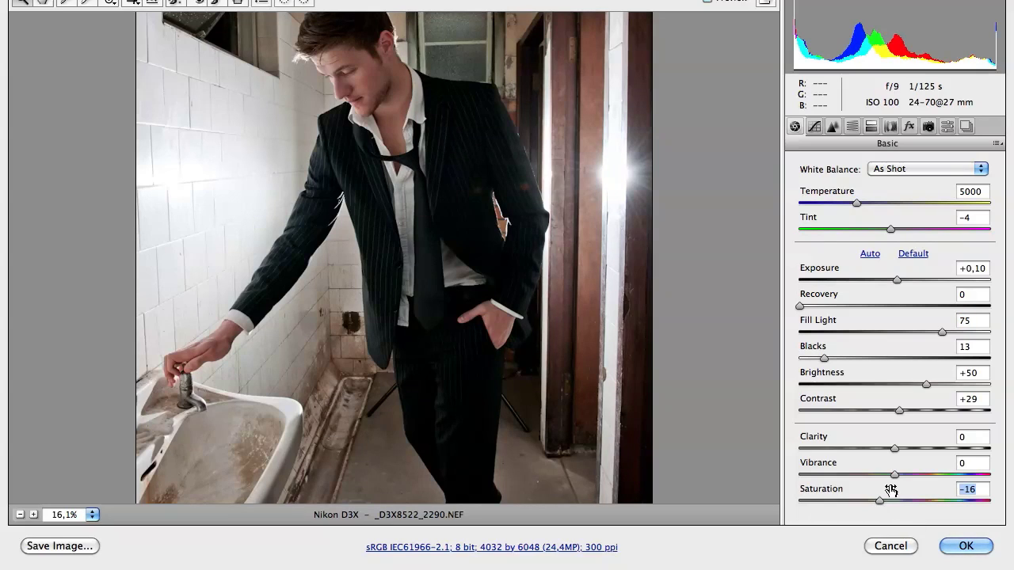
pyautogui.moveTo(894, 449); pyautogui.dragTo(901, 415)
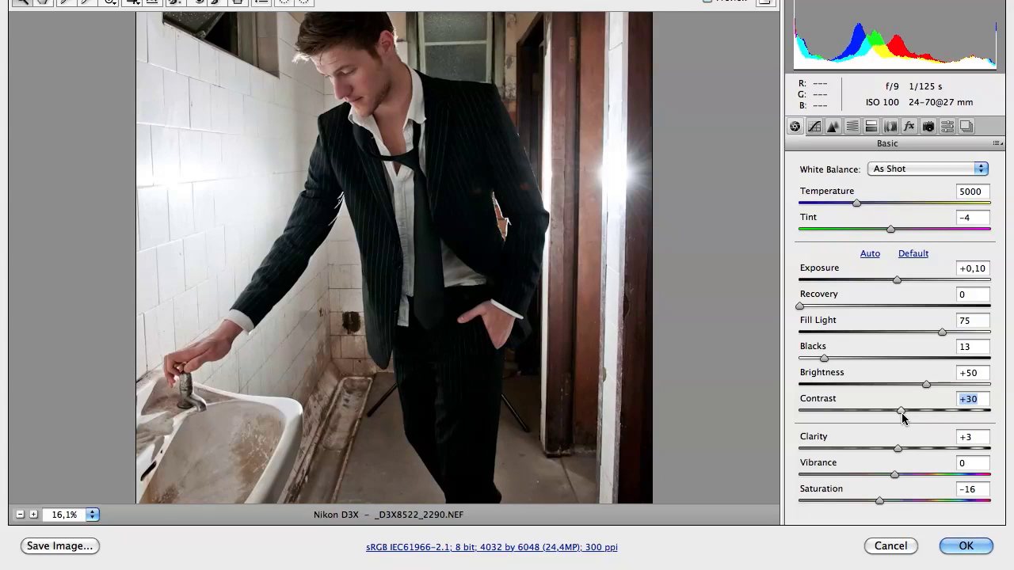
pyautogui.click(896, 452)
pyautogui.click(905, 412)
# - Set the sharpening Amount to 33 and Radius to 0.6, and apply the raw adjustments to layer 2
pyautogui.click(833, 127)
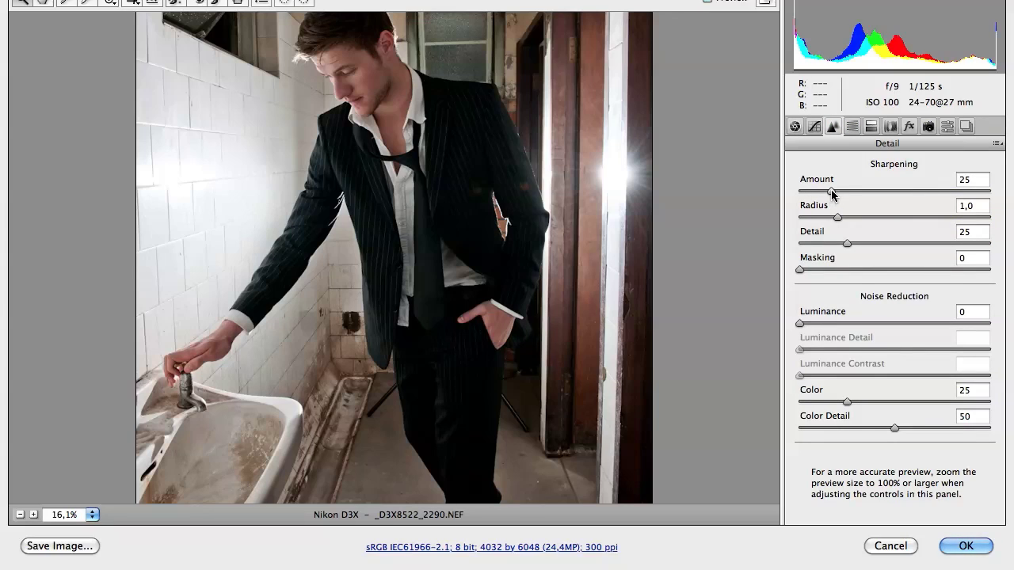
pyautogui.moveTo(833, 192); pyautogui.dragTo(803, 220)
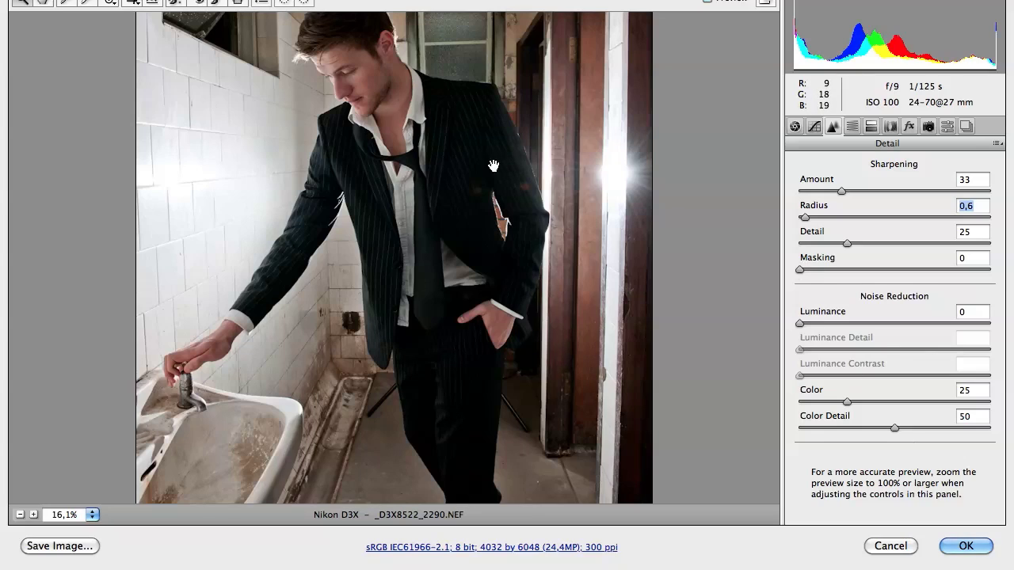
pyautogui.press('super+0')
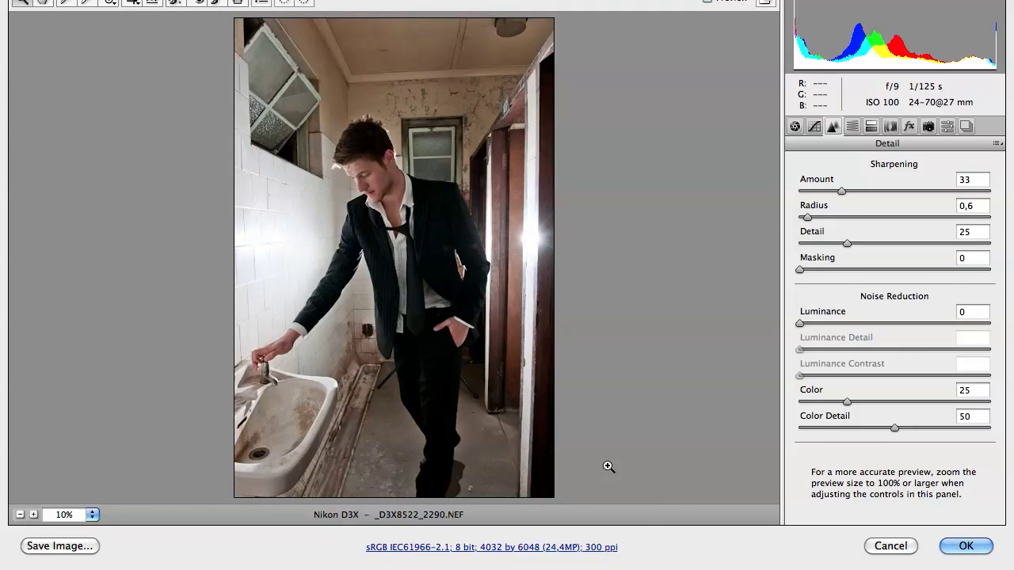
pyautogui.click(956, 547)
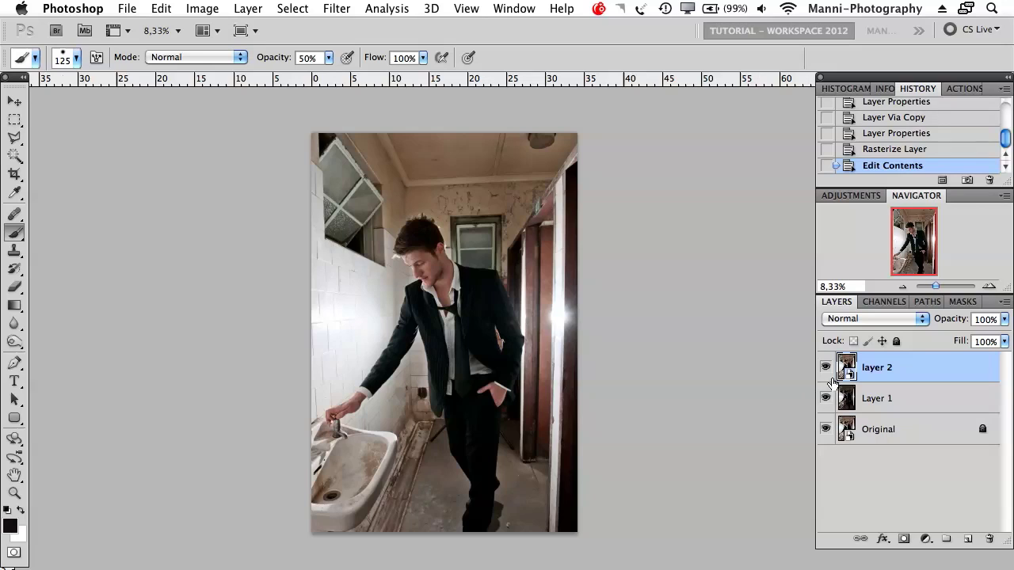
# - Toggle layer 2's visibility to compare the brightened version with the darker Layer 1, leaving layer 2 shown
pyautogui.moveTo(826, 370); pyautogui.dragTo(824, 398)
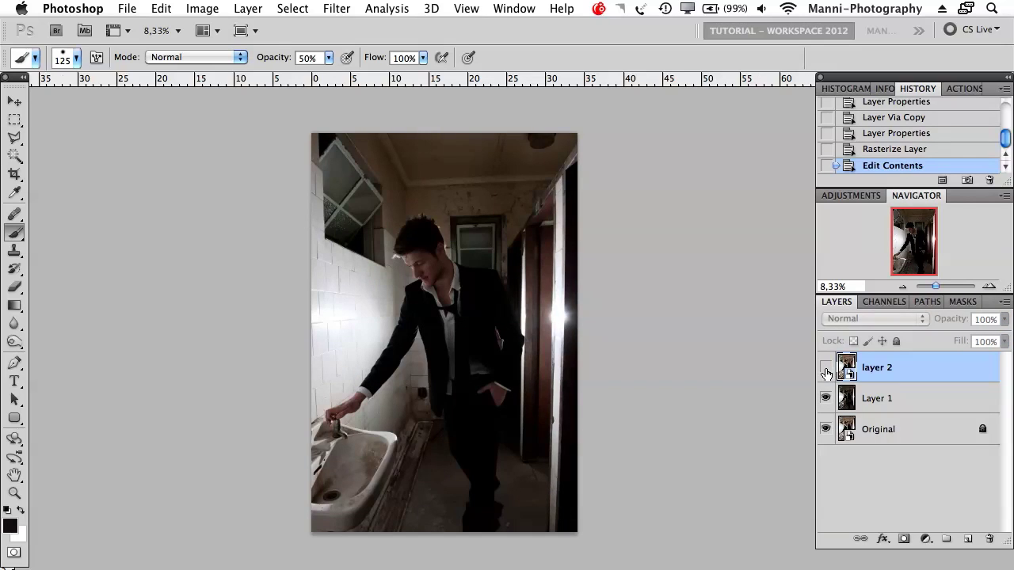
pyautogui.click(825, 369)
pyautogui.click(826, 370)
pyautogui.click(824, 371)
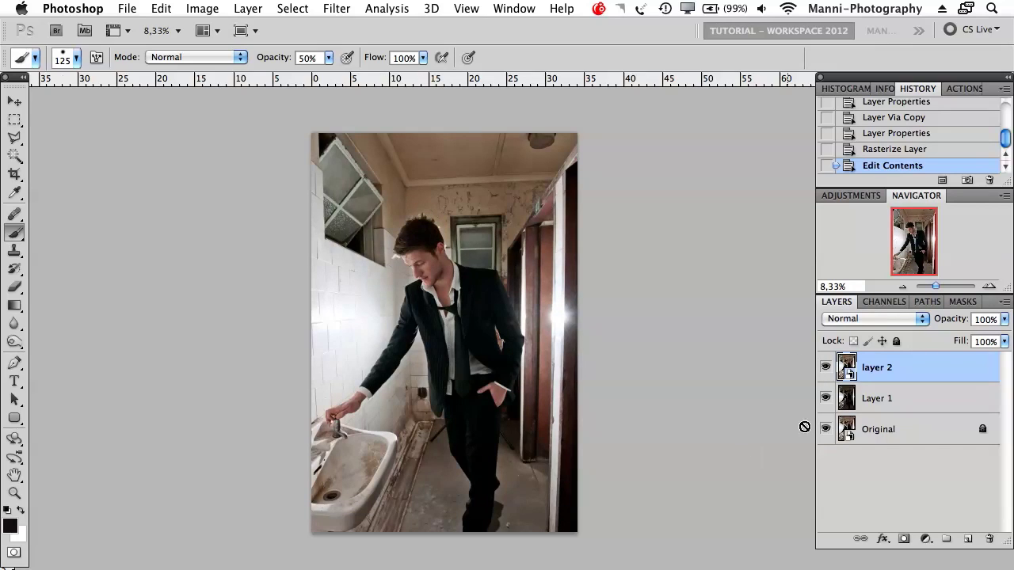
# - Rasterize layer 2 and add a black layer mask that hides its brightened version
pyautogui.click(826, 370)
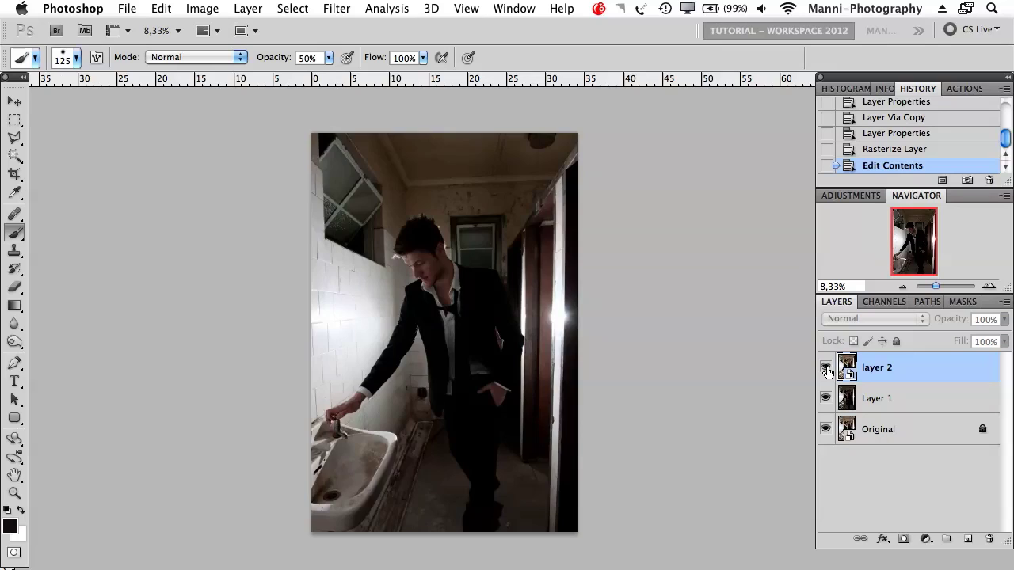
pyautogui.click(825, 369)
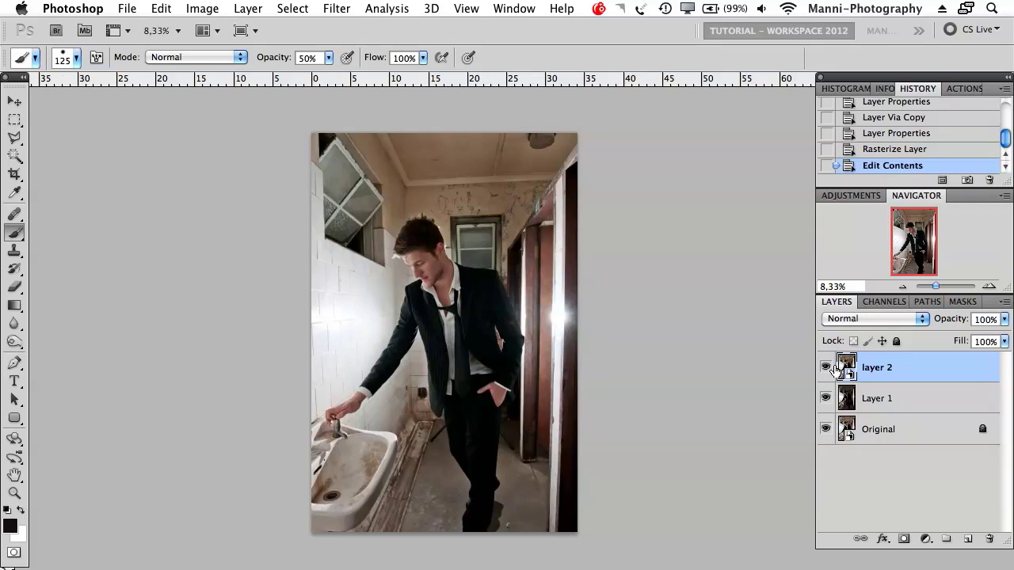
pyautogui.rightClick(899, 369)
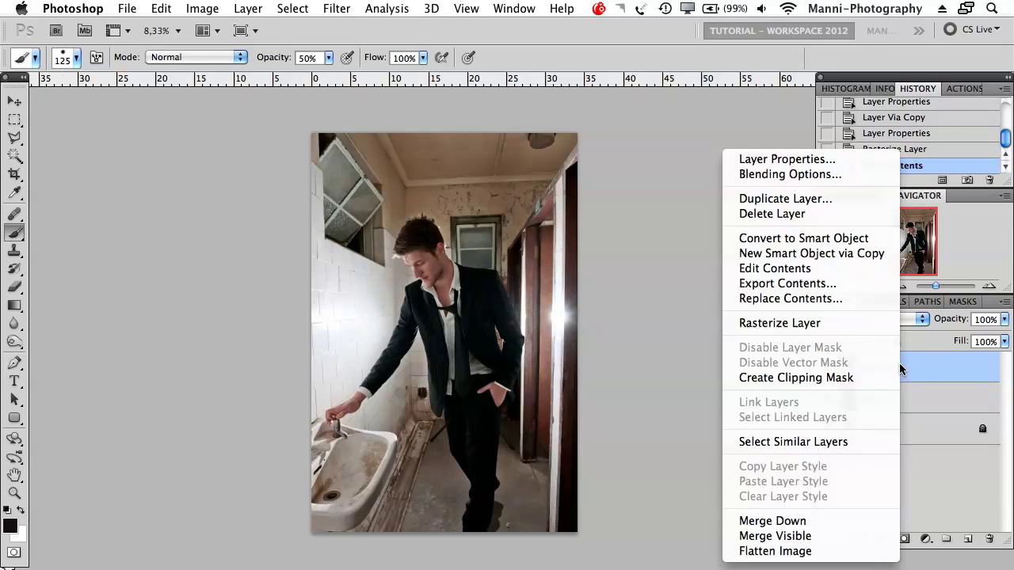
pyautogui.click(779, 323)
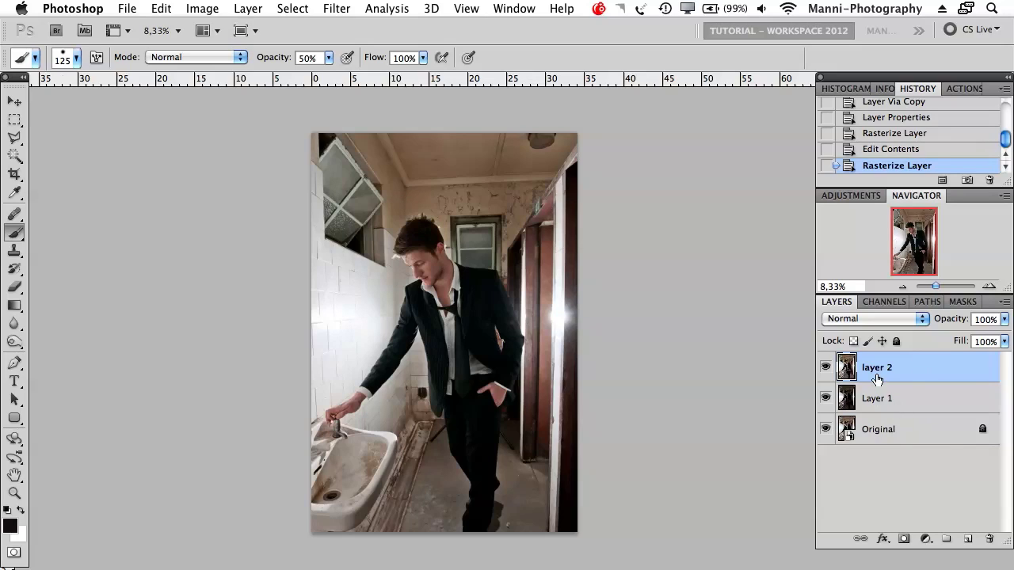
pyautogui.keyDown('alt'); pyautogui.click(903, 539); pyautogui.keyUp('alt')
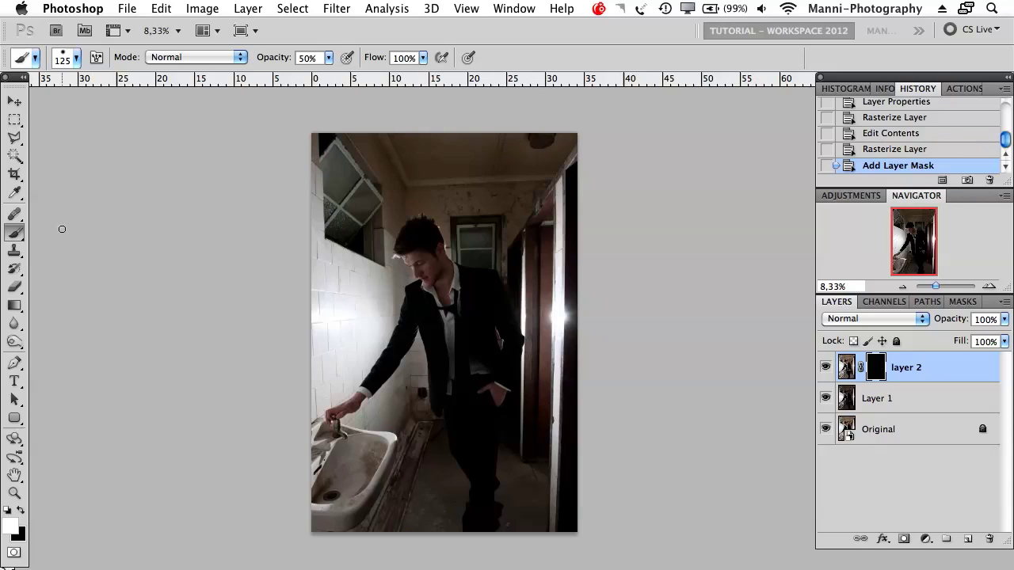
# - Activate the Brush tool and adjust its size to 200 for painting on layer 2's mask
pyautogui.press('b')
pyautogui.hotkey('ctrl', 'alt')
pyautogui.moveTo(429, 305)
pyautogui.mouseDown()
pyautogui.moveTo(515, 314)
pyautogui.moveTo(410, 323)
pyautogui.moveTo(475, 317)
pyautogui.moveTo(462, 330)
pyautogui.moveTo(498, 339)
pyautogui.moveTo(471, 341)
pyautogui.moveTo(467, 261)
pyautogui.moveTo(465, 414)
pyautogui.moveTo(466, 278)
pyautogui.moveTo(464, 350)
pyautogui.moveTo(523, 339)
pyautogui.moveTo(526, 328)
pyautogui.moveTo(459, 330)
pyautogui.mouseUp()
pyautogui.moveTo(463, 316)
pyautogui.mouseDown()
pyautogui.moveTo(667, 295)
pyautogui.moveTo(663, 276)
pyautogui.moveTo(663, 367)
pyautogui.moveTo(660, 347)
pyautogui.mouseUp()
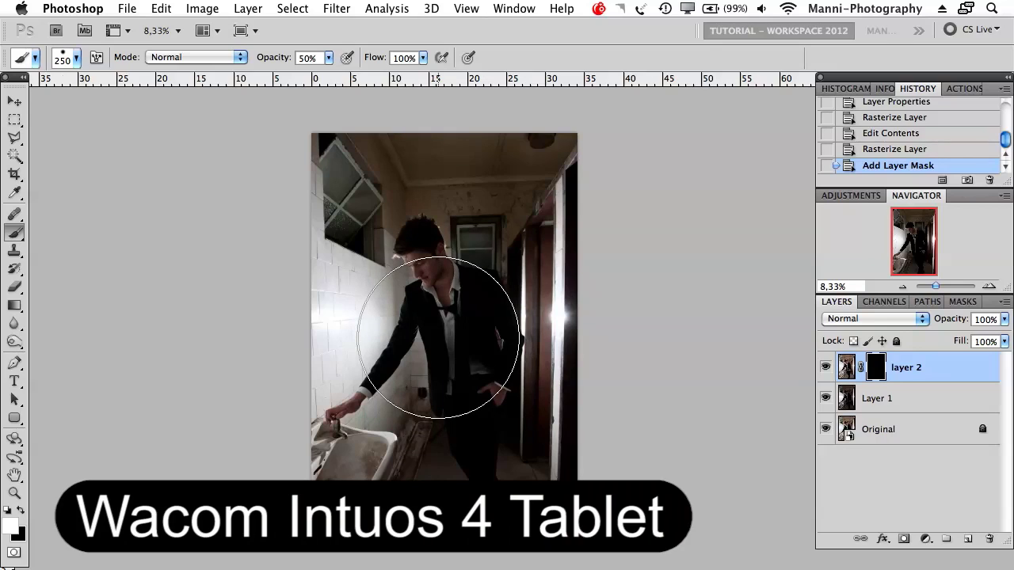
pyautogui.press('[')
pyautogui.press('[')
pyautogui.press('[')
pyautogui.press('[')
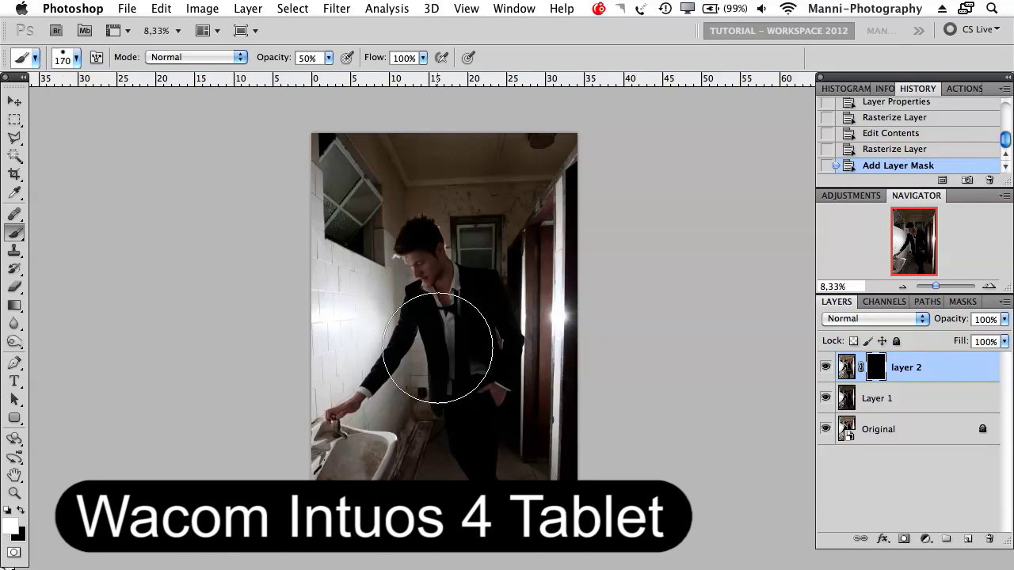
pyautogui.press('[')
pyautogui.press('[')
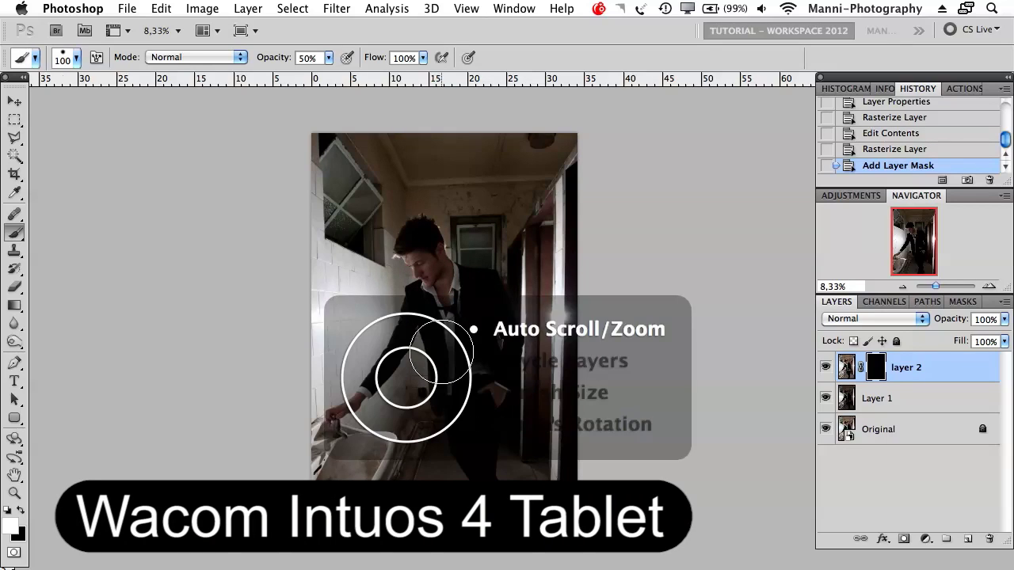
pyautogui.press(']')
pyautogui.press(']')
pyautogui.press(']')
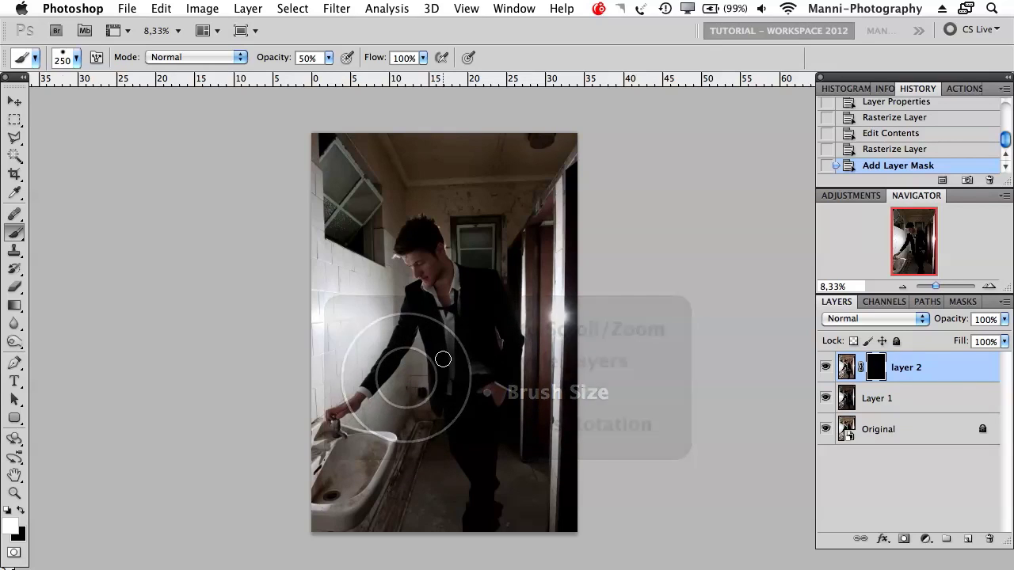
pyautogui.press(']')
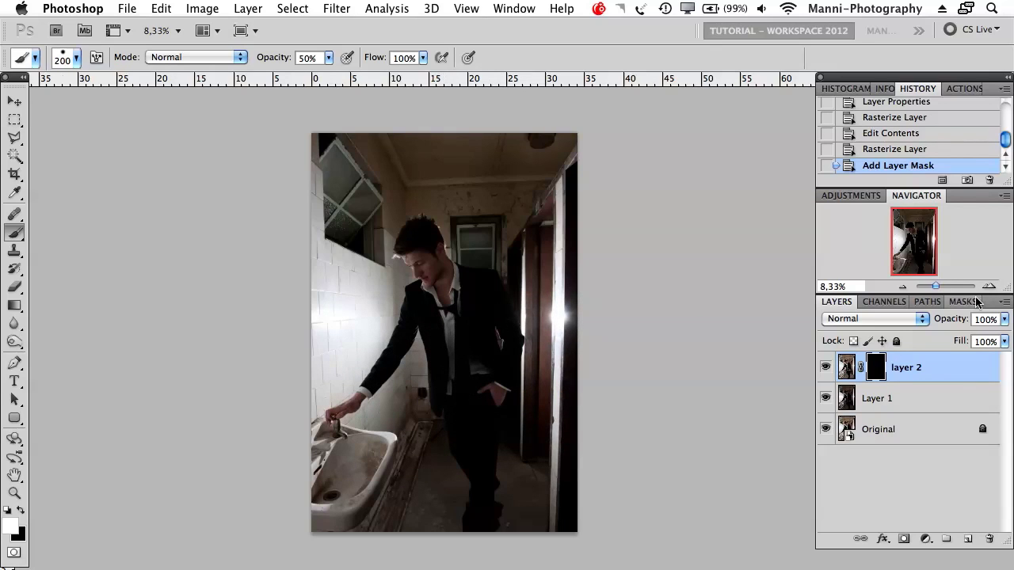
# - Set the brush opacity to 50% for painting on layer 2's mask
pyautogui.moveTo(935, 288); pyautogui.dragTo(940, 286)
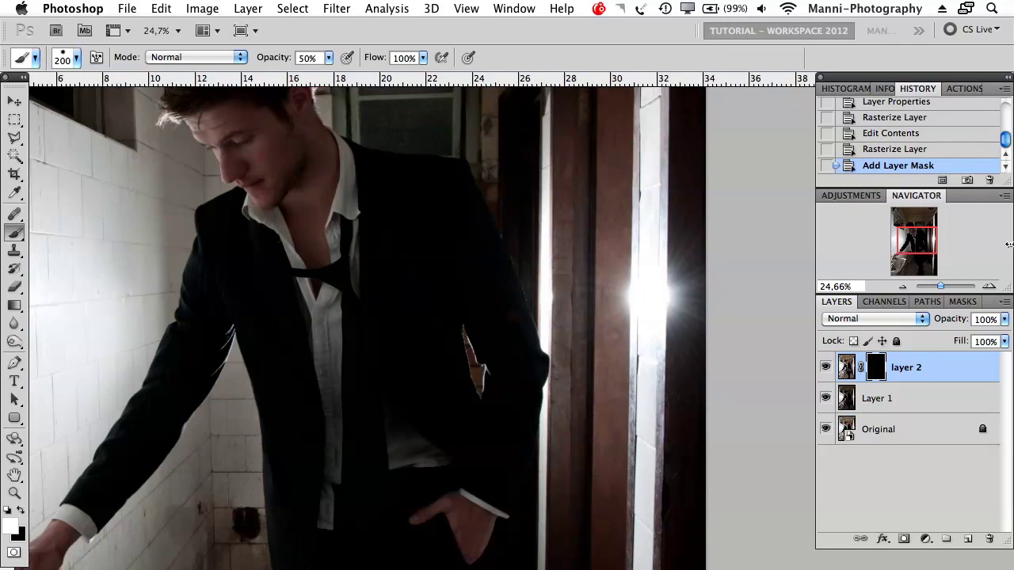
pyautogui.moveTo(927, 241); pyautogui.dragTo(920, 239)
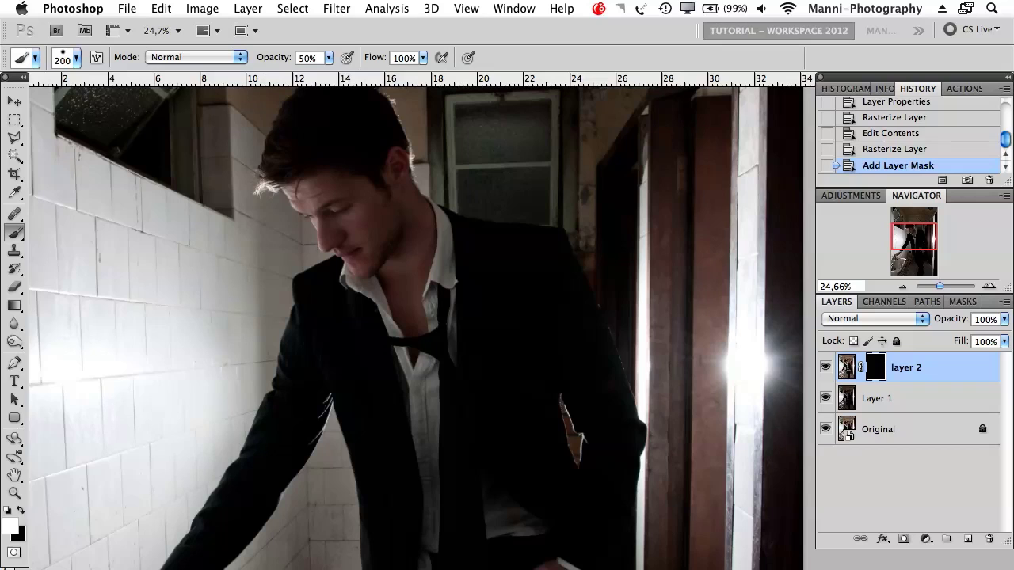
pyautogui.press('x')
pyautogui.moveTo(286, 61); pyautogui.dragTo(364, 63)
pyautogui.moveTo(286, 63); pyautogui.dragTo(255, 67)
pyautogui.moveTo(247, 66); pyautogui.dragTo(249, 66)
pyautogui.click(318, 58)
pyautogui.write('50')
pyautogui.press('Return')
# - Paint white on layer 2's mask over the man's upper jacket, face, hair and neck to reveal the brighter version
pyautogui.moveTo(473, 432)
pyautogui.mouseDown()
pyautogui.moveTo(436, 282)
pyautogui.moveTo(446, 377)
pyautogui.moveTo(408, 275)
pyautogui.moveTo(405, 297)
pyautogui.moveTo(384, 253)
pyautogui.moveTo(389, 297)
pyautogui.moveTo(360, 279)
pyautogui.moveTo(312, 298)
pyautogui.moveTo(316, 362)
pyautogui.moveTo(305, 386)
pyautogui.moveTo(328, 340)
pyautogui.moveTo(362, 415)
pyautogui.moveTo(339, 315)
pyautogui.moveTo(386, 418)
pyautogui.moveTo(352, 286)
pyautogui.moveTo(358, 253)
pyautogui.moveTo(292, 163)
pyautogui.moveTo(304, 144)
pyautogui.moveTo(366, 216)
pyautogui.moveTo(339, 155)
pyautogui.moveTo(377, 217)
pyautogui.moveTo(369, 171)
pyautogui.moveTo(424, 269)
pyautogui.moveTo(383, 165)
pyautogui.moveTo(405, 220)
pyautogui.moveTo(472, 255)
pyautogui.moveTo(508, 403)
pyautogui.moveTo(478, 304)
pyautogui.moveTo(495, 377)
pyautogui.moveTo(531, 373)
pyautogui.moveTo(544, 317)
pyautogui.moveTo(571, 357)
pyautogui.moveTo(540, 285)
pyautogui.moveTo(511, 252)
pyautogui.moveTo(467, 247)
pyautogui.moveTo(534, 248)
pyautogui.moveTo(563, 270)
pyautogui.moveTo(610, 396)
pyautogui.moveTo(618, 460)
pyautogui.moveTo(613, 431)
pyautogui.moveTo(601, 512)
pyautogui.moveTo(605, 436)
pyautogui.moveTo(599, 485)
pyautogui.moveTo(622, 425)
pyautogui.moveTo(563, 328)
pyautogui.moveTo(544, 261)
pyautogui.moveTo(491, 253)
pyautogui.mouseUp()
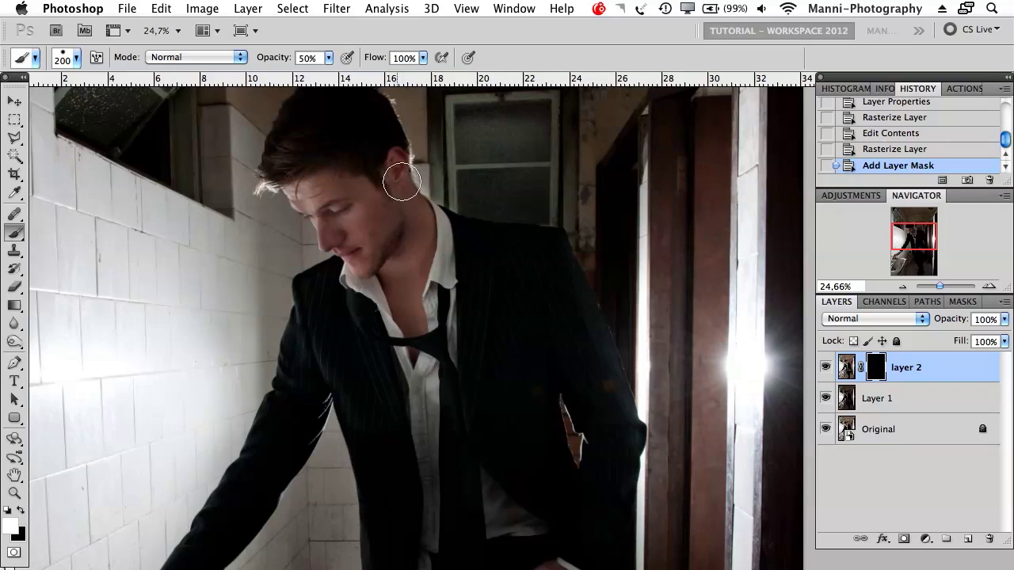
pyautogui.moveTo(557, 236)
pyautogui.mouseDown()
pyautogui.moveTo(575, 243)
pyautogui.moveTo(586, 276)
pyautogui.mouseUp()
pyautogui.moveTo(305, 121)
pyautogui.mouseDown()
pyautogui.moveTo(292, 127)
pyautogui.moveTo(323, 127)
pyautogui.mouseUp()
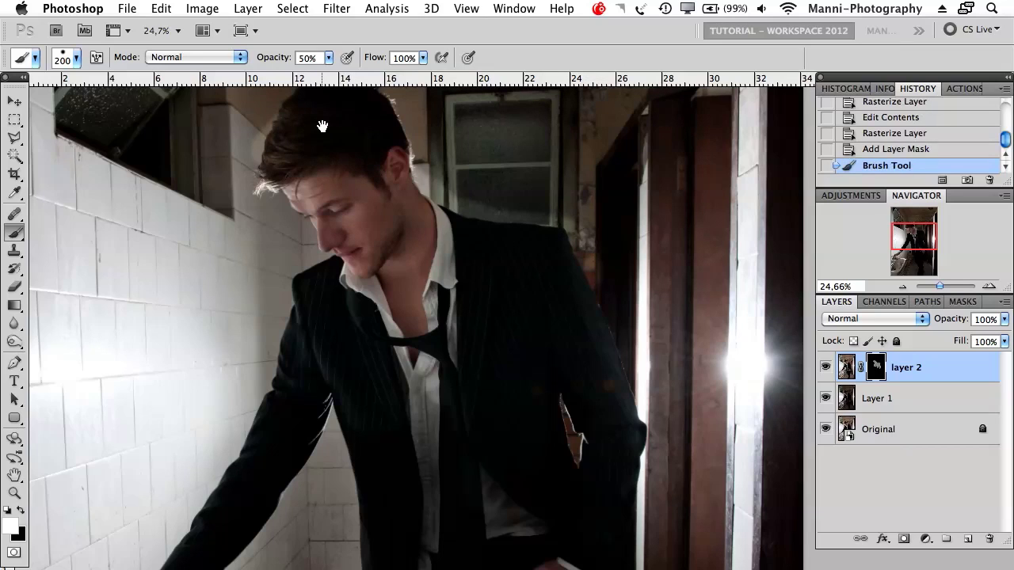
pyautogui.moveTo(343, 177); pyautogui.dragTo(343, 183)
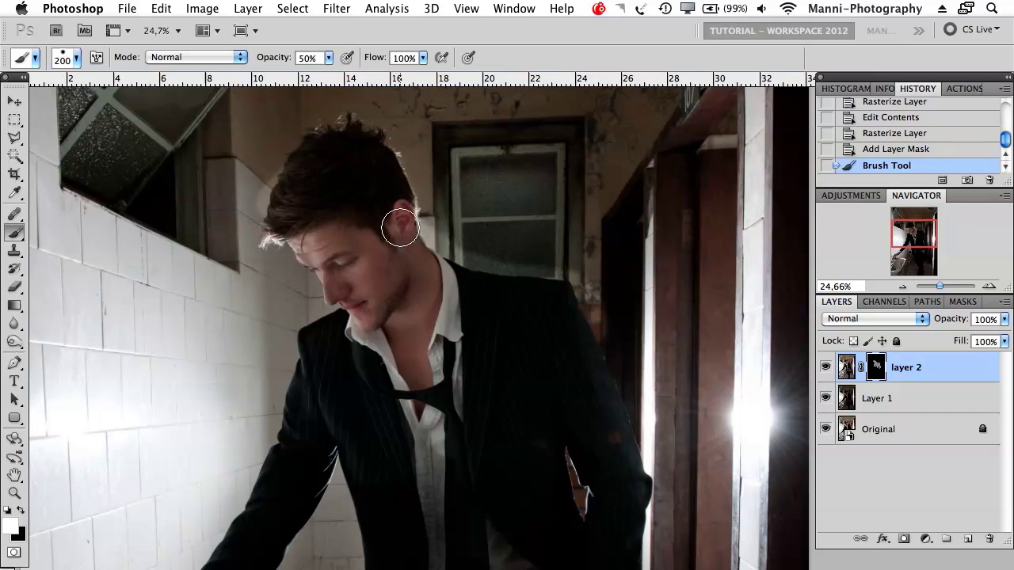
pyautogui.moveTo(420, 381)
pyautogui.mouseDown()
pyautogui.moveTo(426, 307)
pyautogui.moveTo(399, 327)
pyautogui.moveTo(418, 396)
pyautogui.moveTo(418, 267)
pyautogui.moveTo(391, 227)
pyautogui.mouseUp()
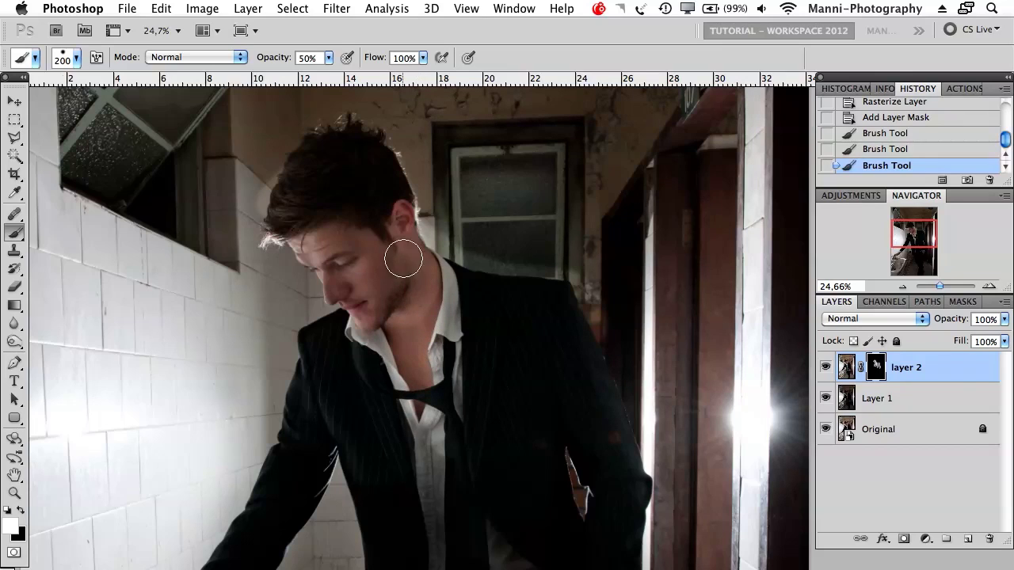
pyautogui.moveTo(418, 265)
pyautogui.mouseDown()
pyautogui.moveTo(427, 312)
pyautogui.moveTo(412, 372)
pyautogui.moveTo(391, 396)
pyautogui.mouseUp()
# - Paint white on the mask over the lower jacket, tie and trousers to bring out the suit's detail
pyautogui.moveTo(539, 321)
pyautogui.mouseDown()
pyautogui.moveTo(511, 114)
pyautogui.moveTo(499, 92)
pyautogui.mouseUp()
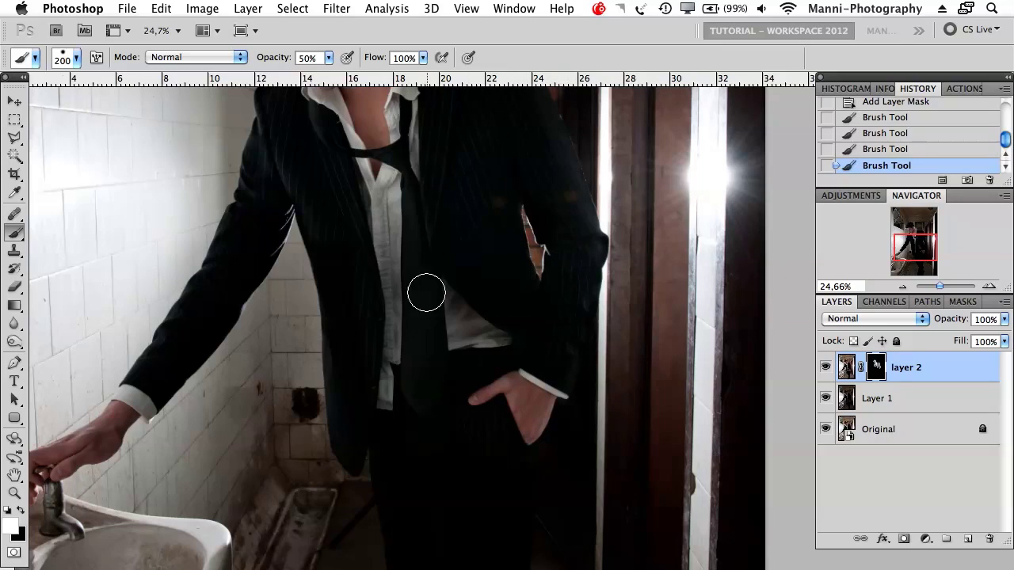
pyautogui.moveTo(396, 255); pyautogui.dragTo(373, 289)
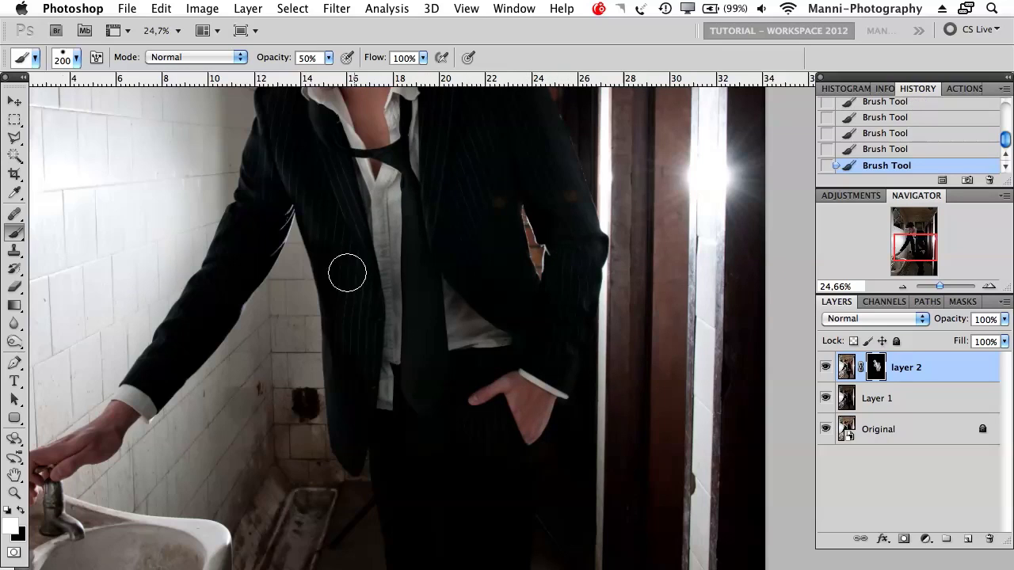
pyautogui.moveTo(349, 409); pyautogui.dragTo(350, 430)
pyautogui.moveTo(343, 348); pyautogui.dragTo(352, 473)
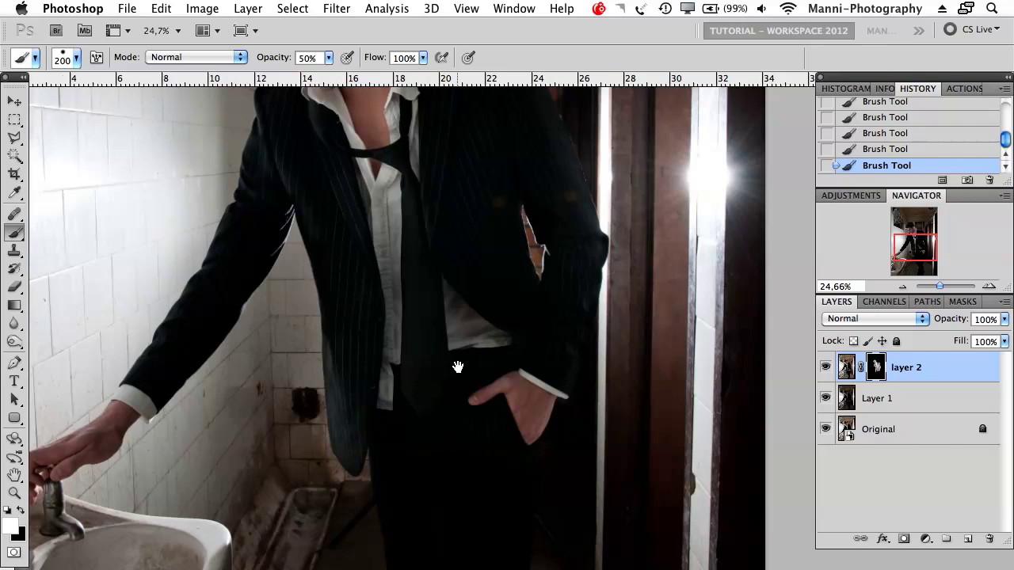
pyautogui.moveTo(458, 366); pyautogui.dragTo(457, 296)
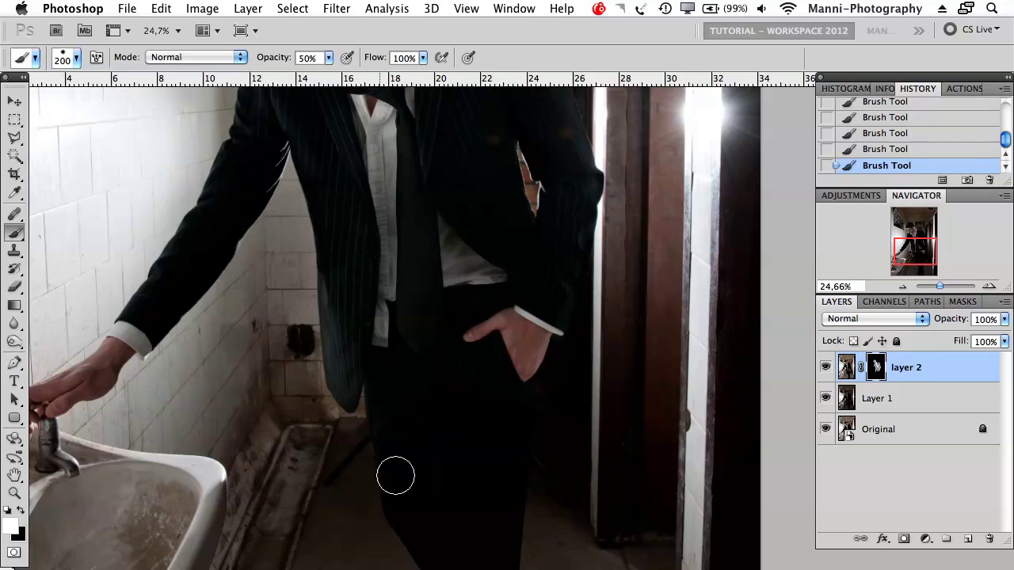
pyautogui.moveTo(432, 450); pyautogui.dragTo(415, 273)
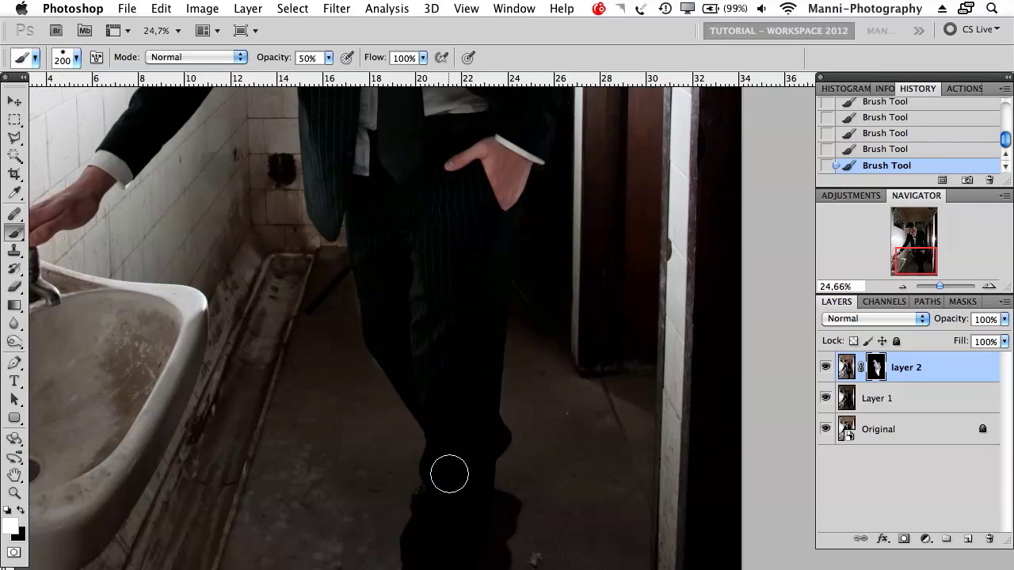
# - Reduce the brush size to 125 and paint white on the mask over the outstretched arm, cuff and hand
pyautogui.moveTo(436, 293)
pyautogui.mouseDown()
pyautogui.moveTo(436, 502)
pyautogui.moveTo(428, 462)
pyautogui.moveTo(365, 536)
pyautogui.moveTo(414, 478)
pyautogui.mouseUp()
pyautogui.press('[')
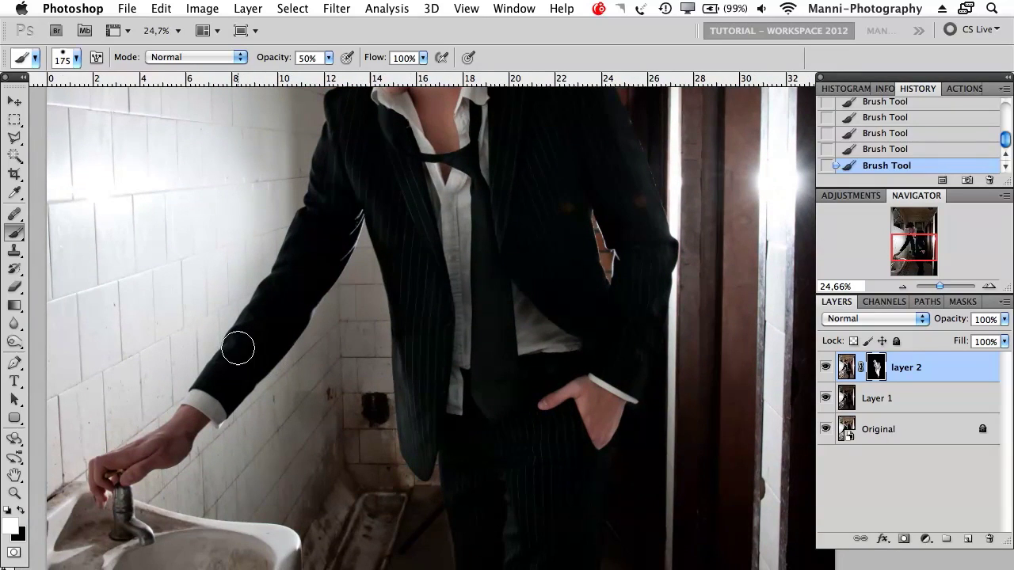
pyautogui.moveTo(198, 404)
pyautogui.mouseDown()
pyautogui.moveTo(156, 450)
pyautogui.moveTo(103, 475)
pyautogui.mouseUp()
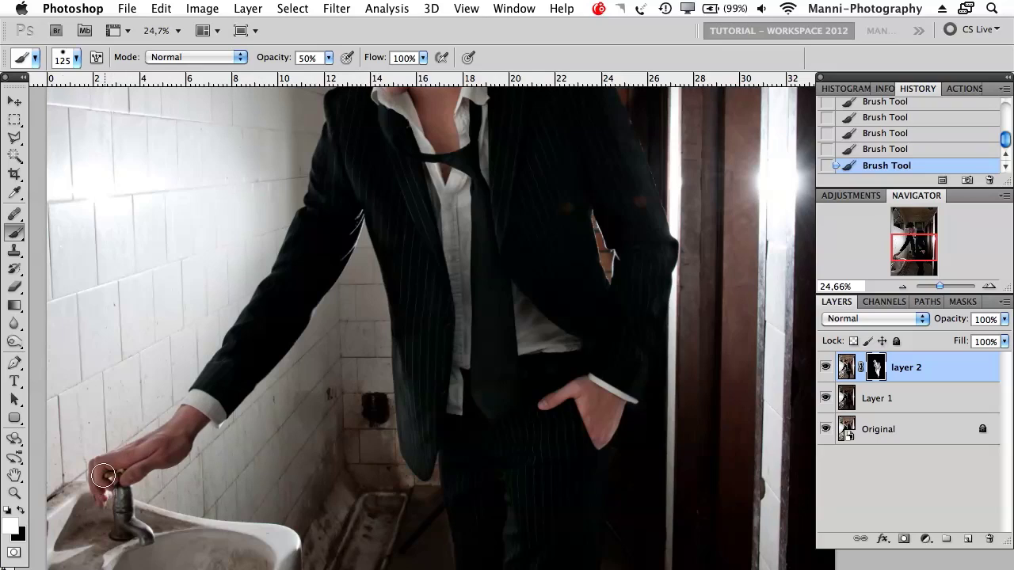
pyautogui.moveTo(173, 448); pyautogui.dragTo(188, 426)
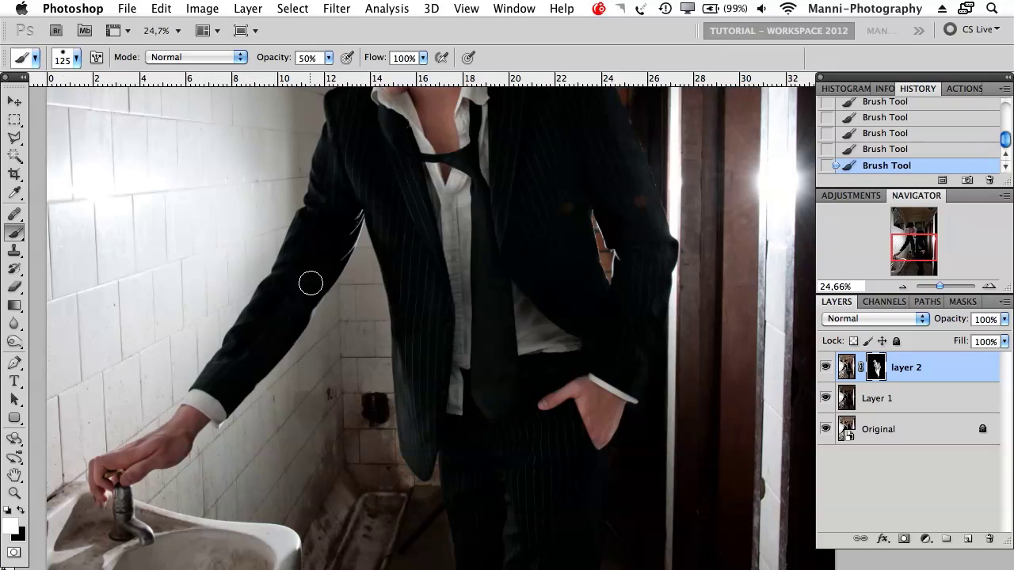
pyautogui.moveTo(344, 215)
pyautogui.mouseDown()
pyautogui.moveTo(337, 163)
pyautogui.moveTo(353, 108)
pyautogui.moveTo(319, 224)
pyautogui.moveTo(313, 216)
pyautogui.mouseUp()
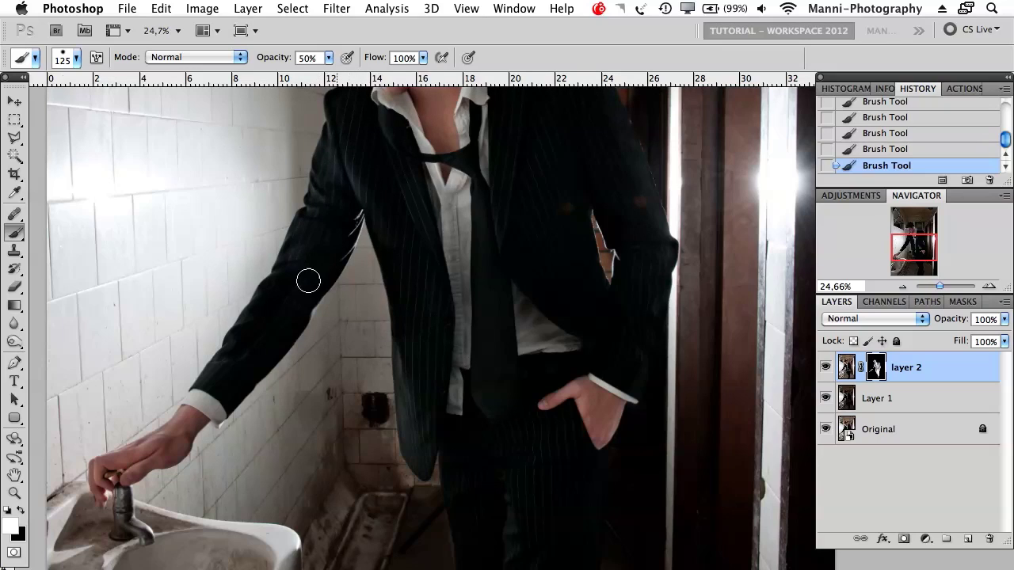
pyautogui.moveTo(291, 266); pyautogui.dragTo(248, 334)
pyautogui.moveTo(276, 286); pyautogui.dragTo(224, 365)
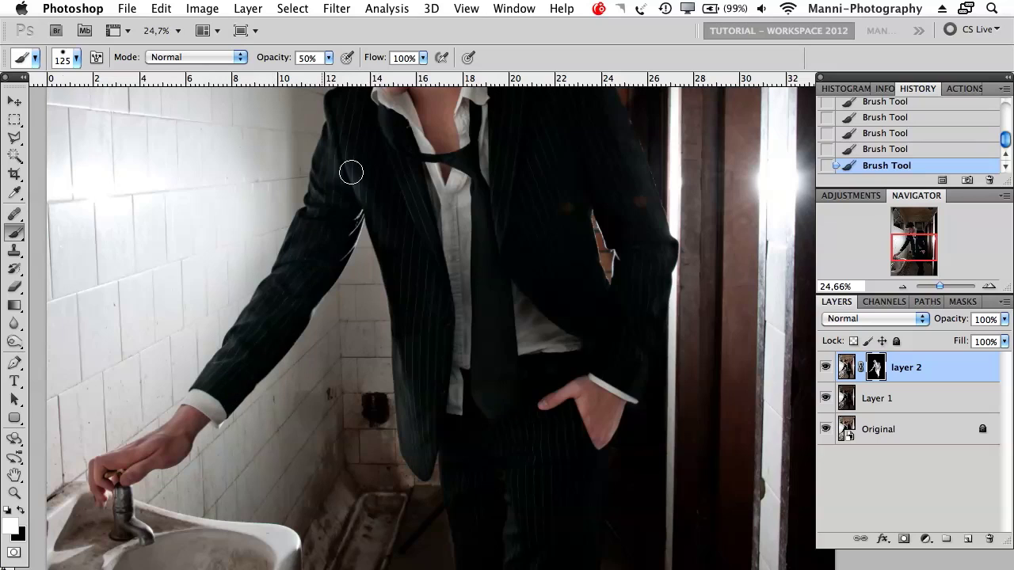
# - Enlarge the brush to 250 and paint white again over the jacket, trousers and hair to brighten the man further
pyautogui.moveTo(940, 291); pyautogui.dragTo(940, 286)
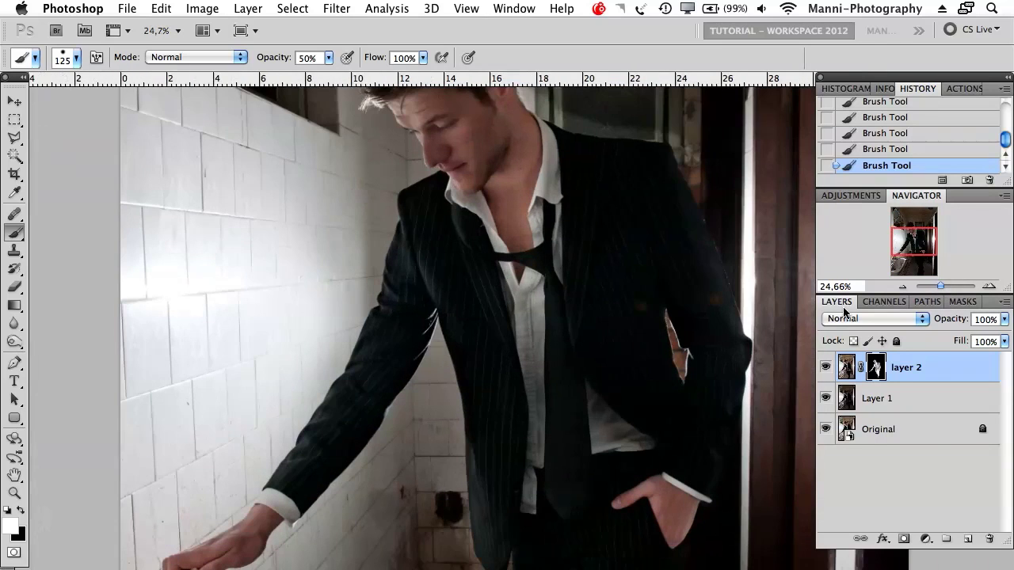
pyautogui.moveTo(587, 293); pyautogui.dragTo(536, 294)
pyautogui.press(']')
pyautogui.press(']')
pyautogui.press(']')
pyautogui.press(']')
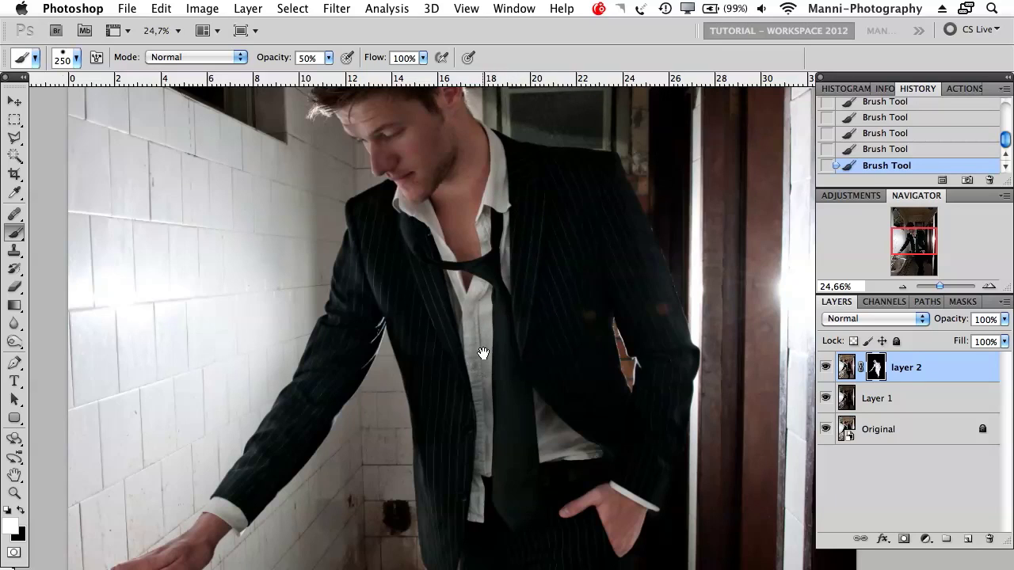
pyautogui.moveTo(483, 353); pyautogui.dragTo(486, 272)
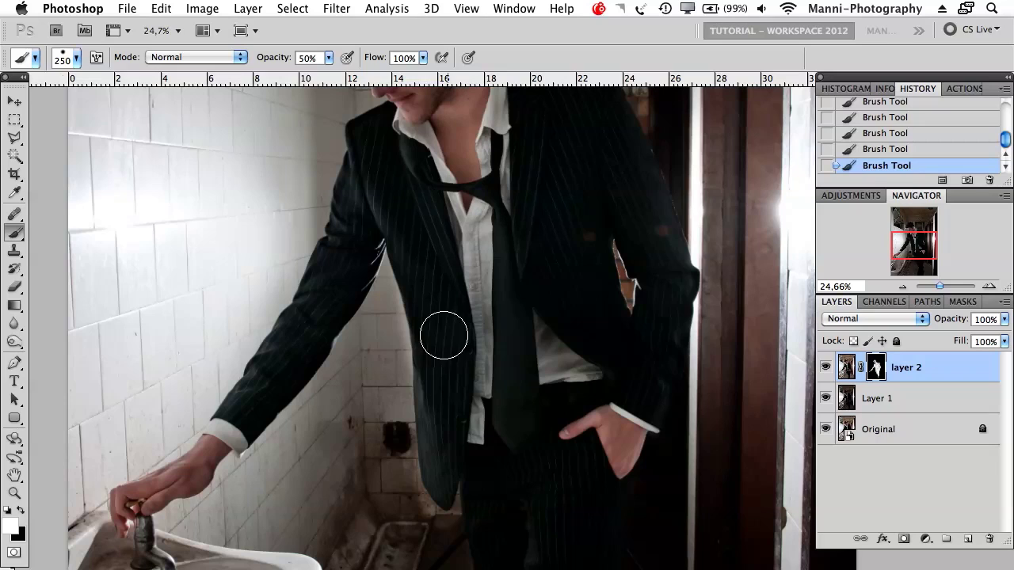
pyautogui.moveTo(564, 420)
pyautogui.mouseDown()
pyautogui.moveTo(524, 212)
pyautogui.moveTo(515, 226)
pyautogui.mouseUp()
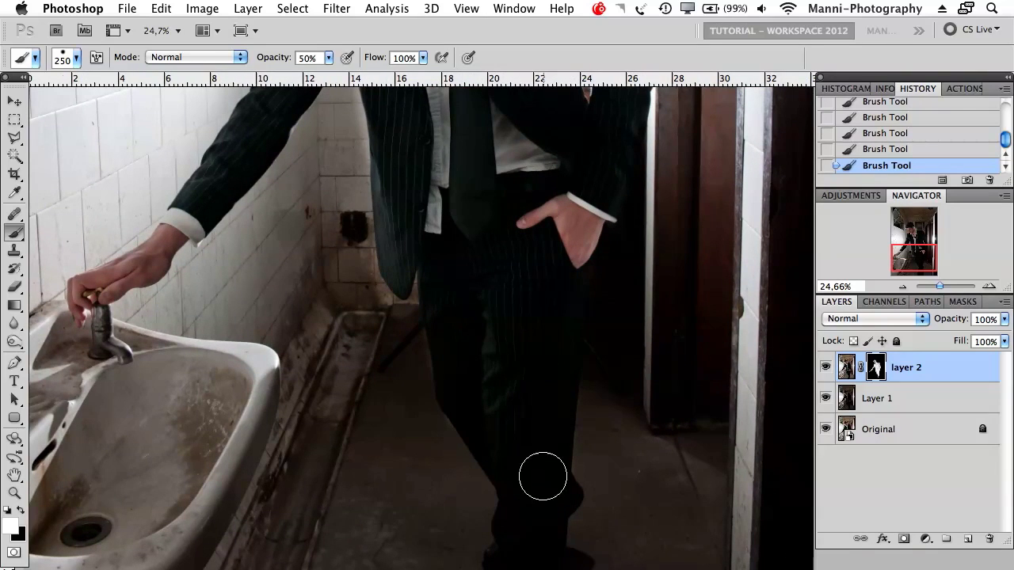
pyautogui.scroll(-5, 526, 226)
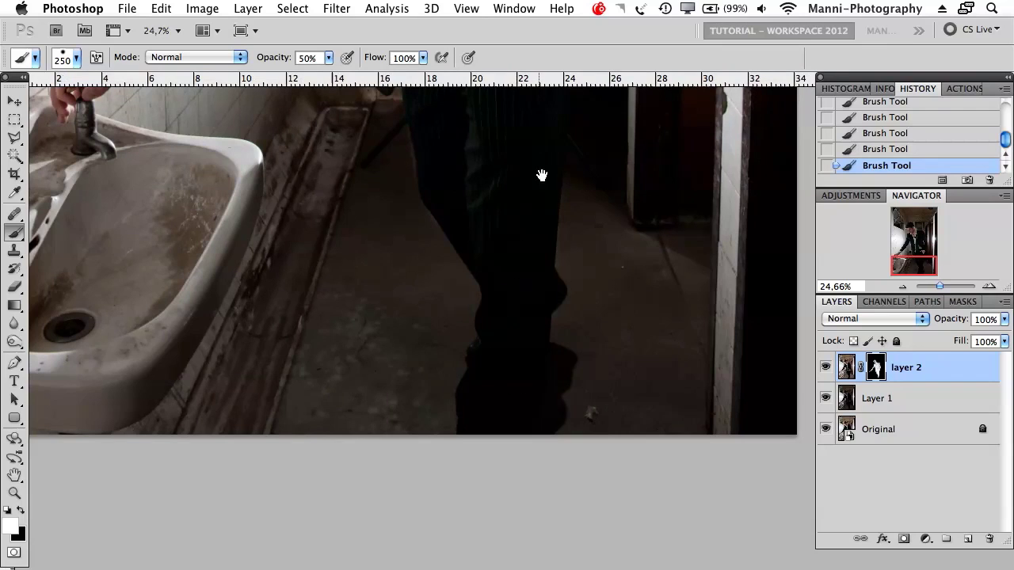
pyautogui.moveTo(544, 174); pyautogui.dragTo(538, 369)
pyautogui.scroll(7, 538, 369)
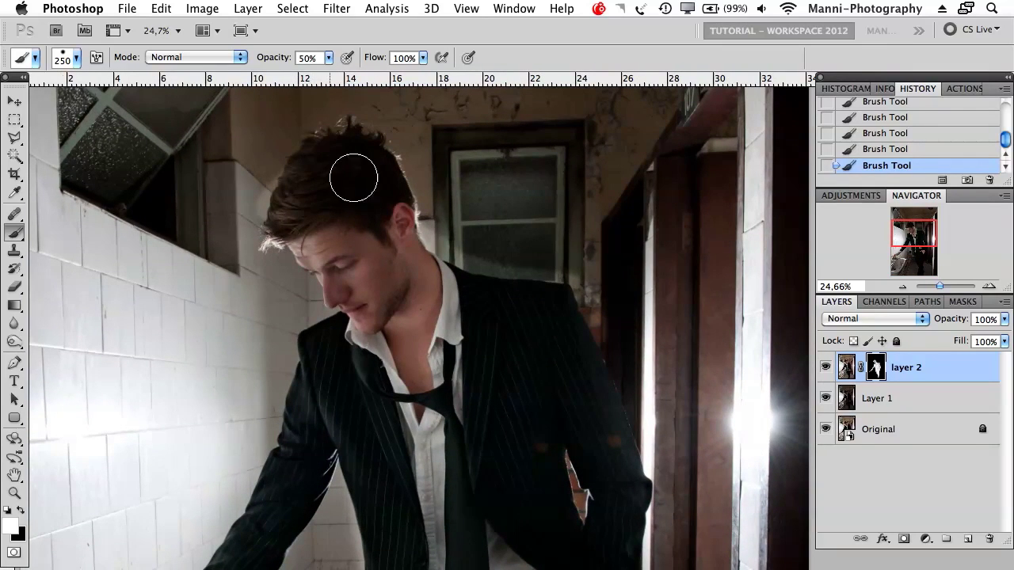
pyautogui.moveTo(450, 437)
pyautogui.mouseDown()
pyautogui.moveTo(465, 279)
pyautogui.moveTo(478, 259)
pyautogui.mouseUp()
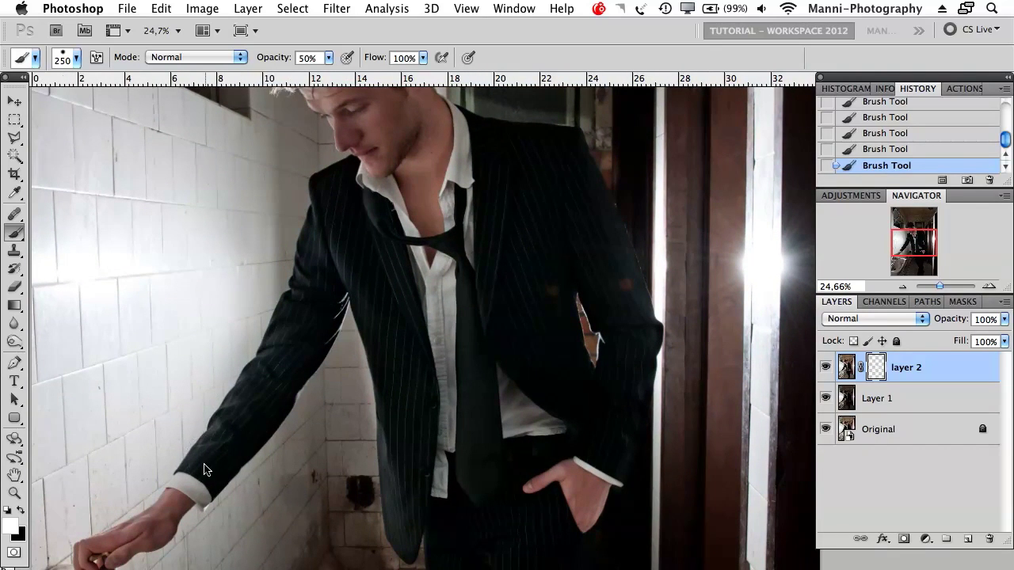
# - Set the brush size to 106 and paint black on layer 2's mask along the background beside the head and above the shoulder
pyautogui.moveTo(940, 288); pyautogui.dragTo(937, 287)
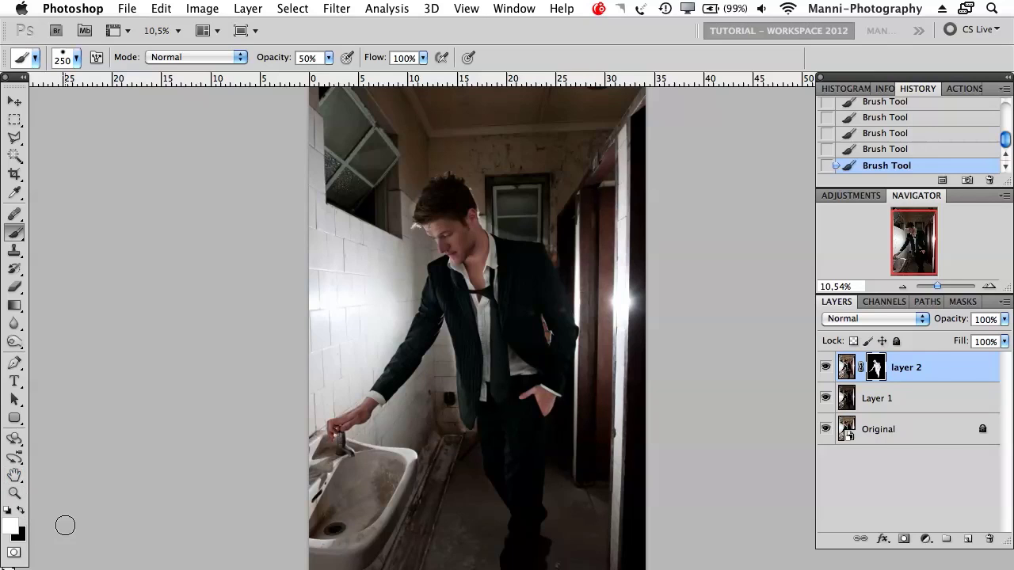
pyautogui.press('x')
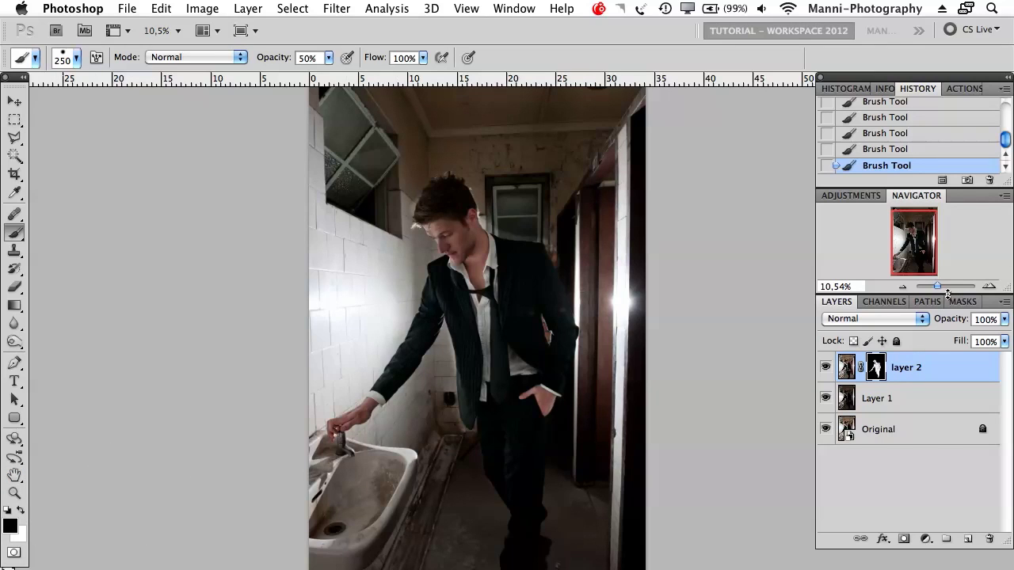
pyautogui.moveTo(940, 289); pyautogui.dragTo(943, 286)
pyautogui.moveTo(911, 245); pyautogui.dragTo(916, 224)
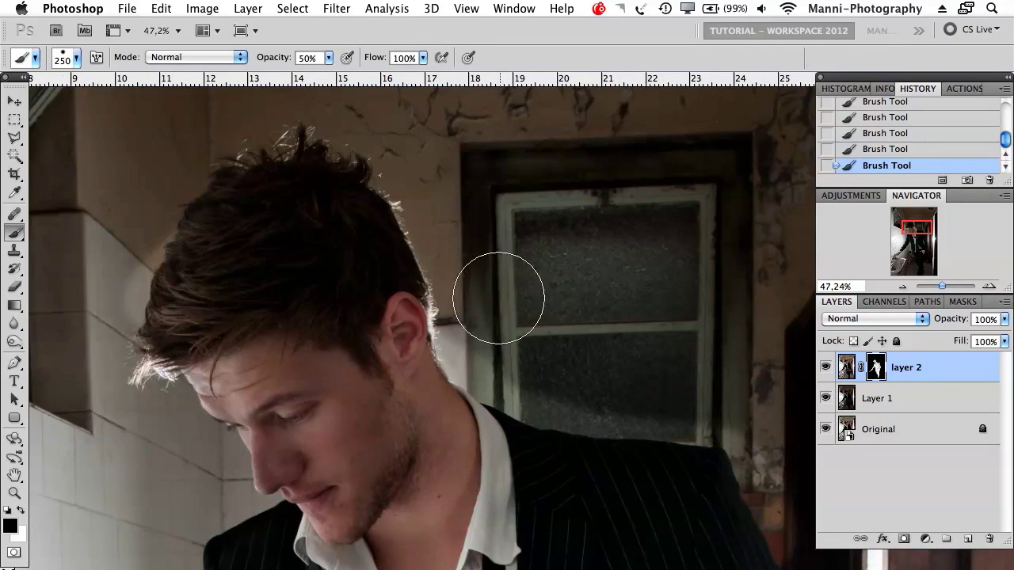
pyautogui.moveTo(498, 265)
pyautogui.keyDown('ctrl'); pyautogui.keyDown('alt'); pyautogui.mouseDown()
pyautogui.moveTo(523, 262)
pyautogui.moveTo(523, 219)
pyautogui.moveTo(523, 247)
pyautogui.moveTo(457, 240)
pyautogui.mouseUp(); pyautogui.keyUp('alt'); pyautogui.keyUp('ctrl')
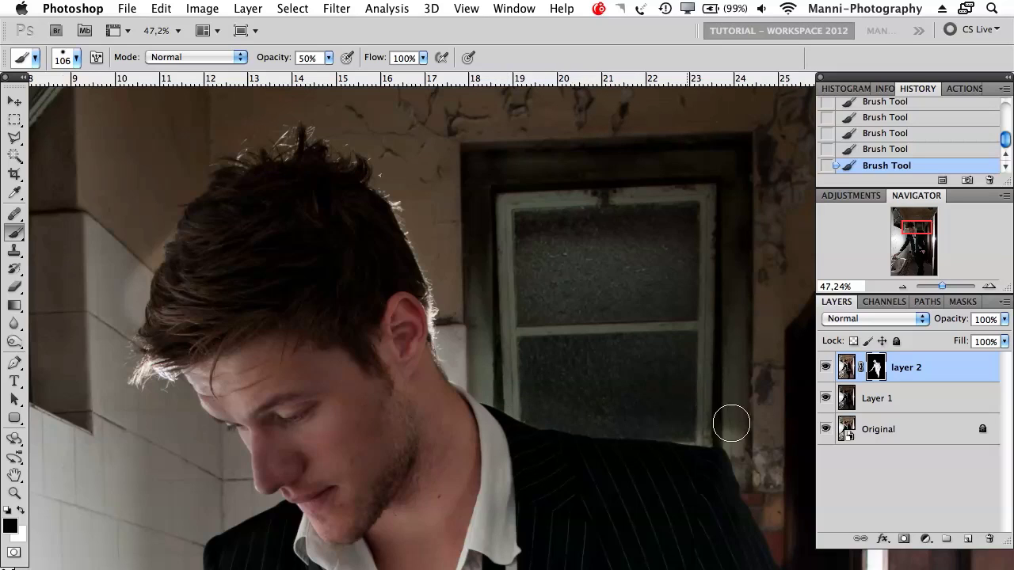
pyautogui.moveTo(719, 421); pyautogui.dragTo(500, 283)
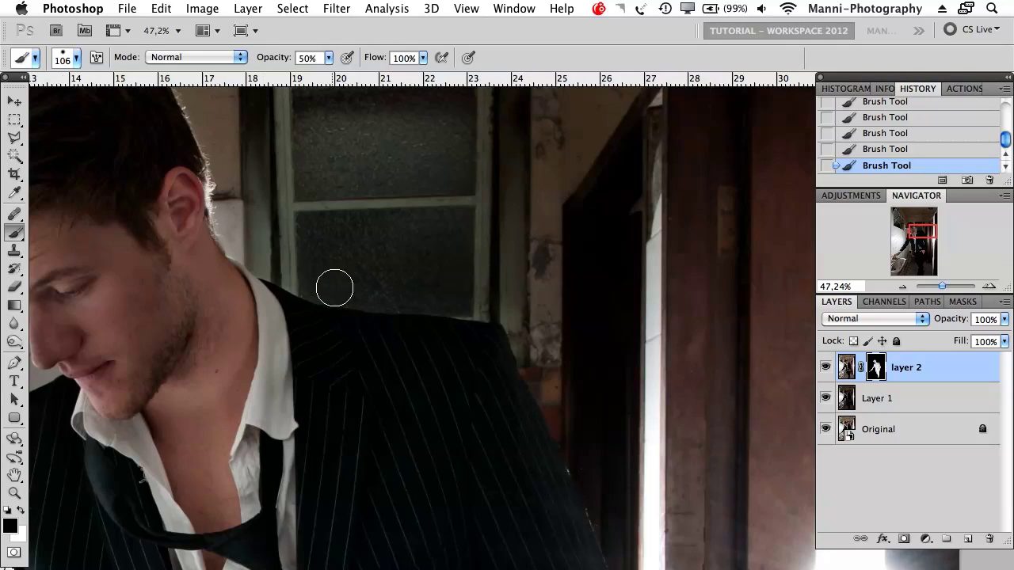
pyautogui.press('space')
pyautogui.moveTo(465, 305); pyautogui.dragTo(396, 227)
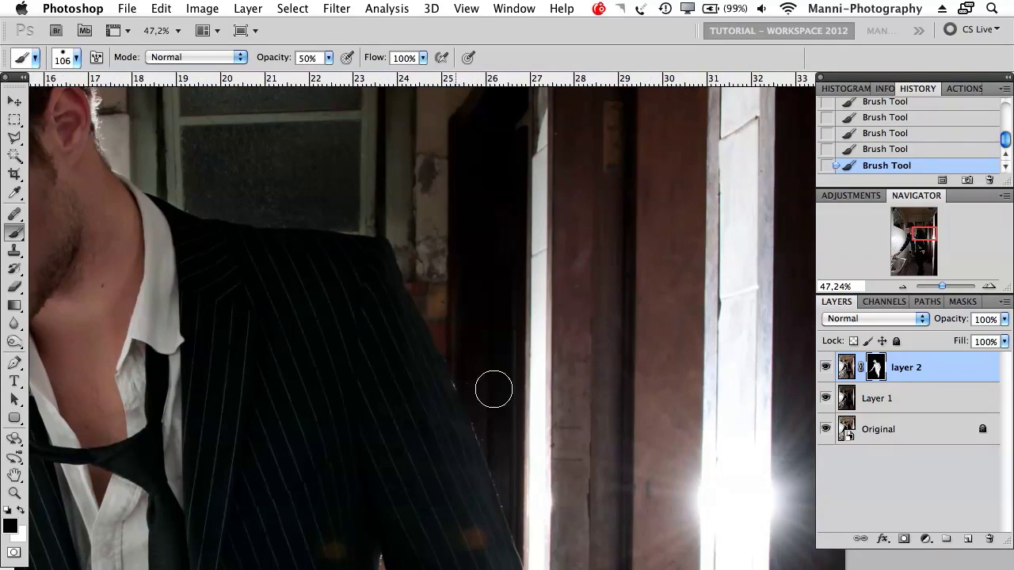
# - Paint black on the mask along the outer edge of the bent arm, from the upper sleeve past the elbow to the cuff
pyautogui.press('space')
pyautogui.moveTo(513, 388); pyautogui.dragTo(475, 253)
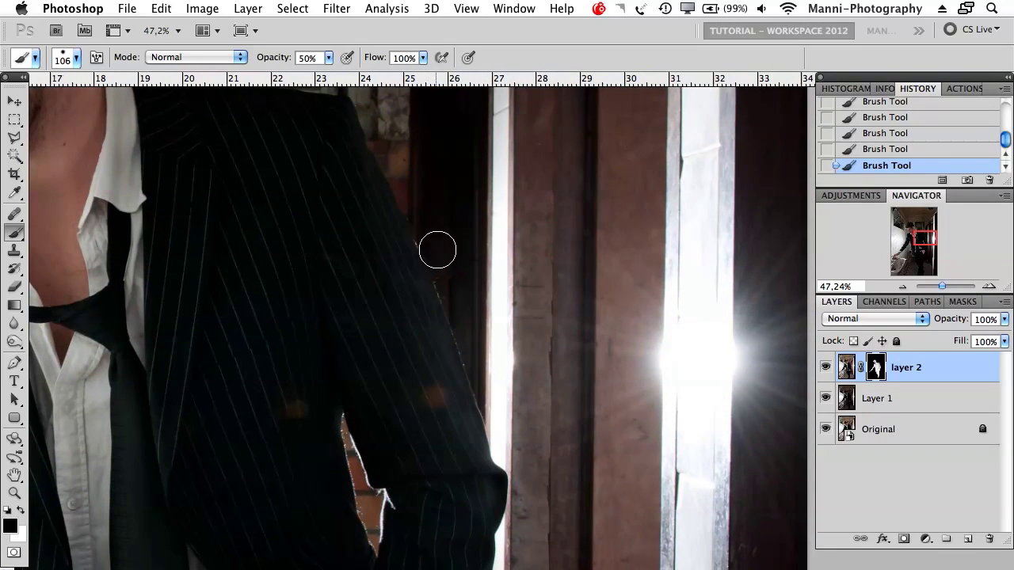
pyautogui.press('space')
pyautogui.moveTo(465, 328); pyautogui.dragTo(454, 217)
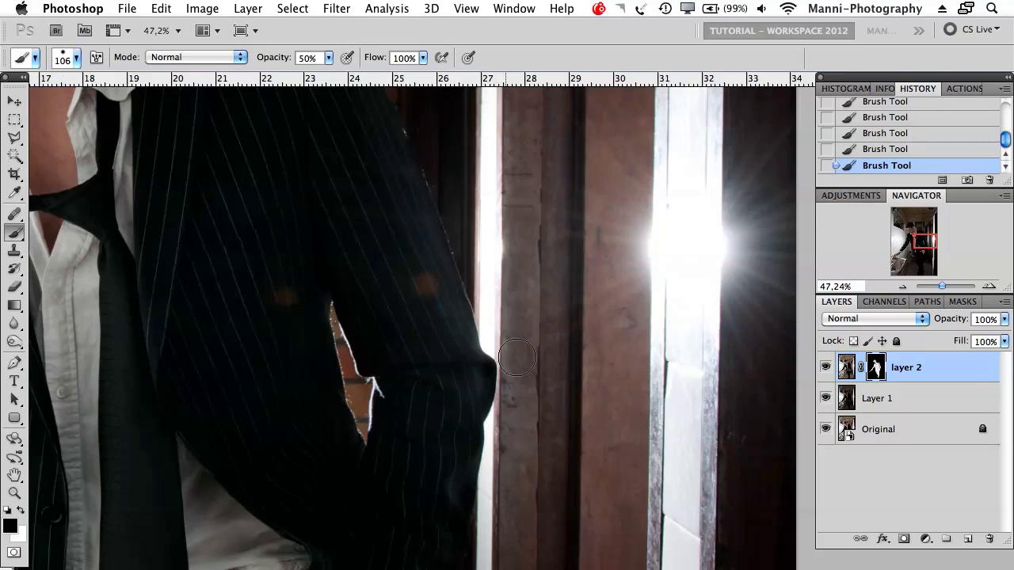
pyautogui.moveTo(511, 462); pyautogui.dragTo(520, 267)
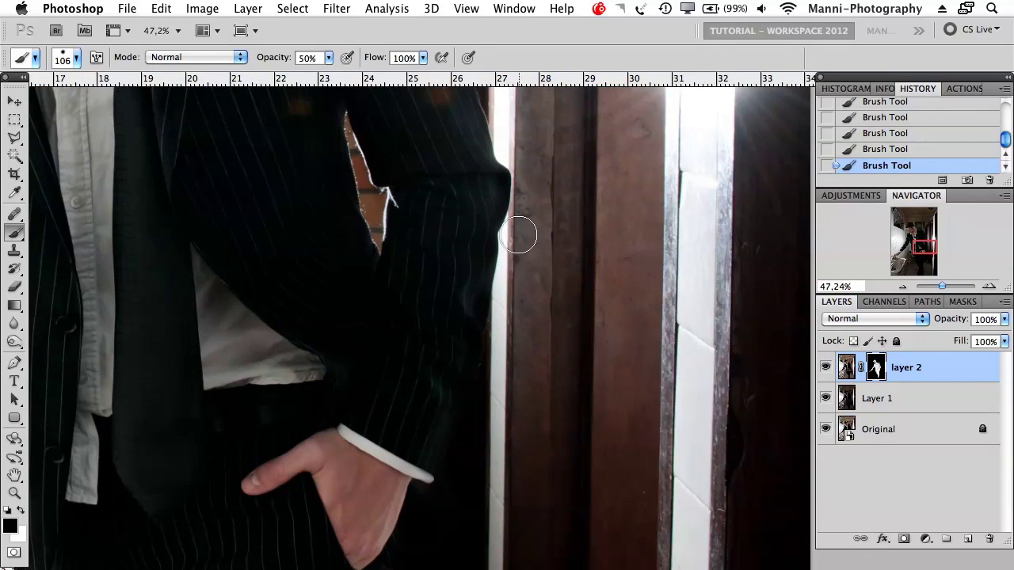
pyautogui.press('space')
pyautogui.moveTo(473, 460); pyautogui.dragTo(546, 198)
# - Paint black on the mask over the background beside the trousers and around the jacket's front hem
pyautogui.moveTo(487, 495)
pyautogui.mouseDown()
pyautogui.moveTo(486, 293)
pyautogui.moveTo(469, 430)
pyautogui.mouseUp()
pyautogui.moveTo(457, 513); pyautogui.dragTo(325, 393)
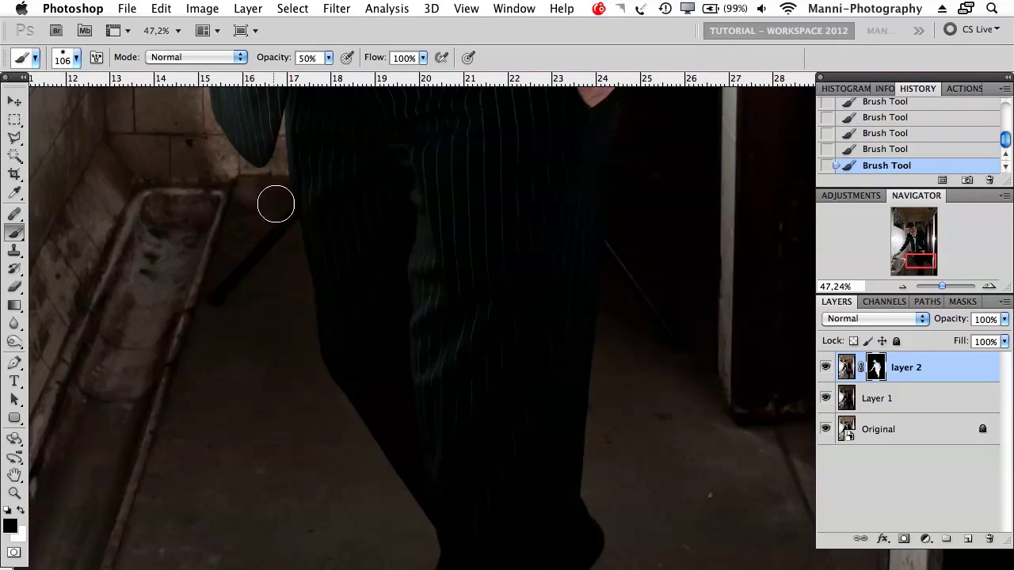
pyautogui.moveTo(250, 183)
pyautogui.mouseDown()
pyautogui.moveTo(217, 154)
pyautogui.moveTo(328, 410)
pyautogui.moveTo(305, 336)
pyautogui.mouseUp()
pyautogui.press('space')
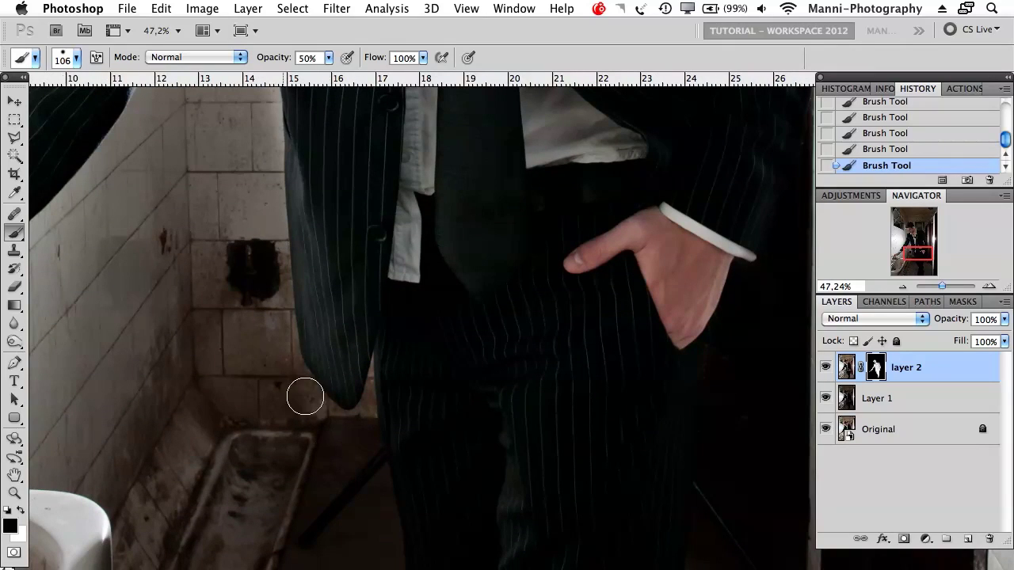
pyautogui.moveTo(272, 323)
pyautogui.mouseDown()
pyautogui.moveTo(246, 187)
pyautogui.moveTo(256, 191)
pyautogui.moveTo(272, 337)
pyautogui.moveTo(258, 168)
pyautogui.moveTo(281, 306)
pyautogui.moveTo(276, 243)
pyautogui.moveTo(291, 300)
pyautogui.moveTo(301, 270)
pyautogui.mouseUp()
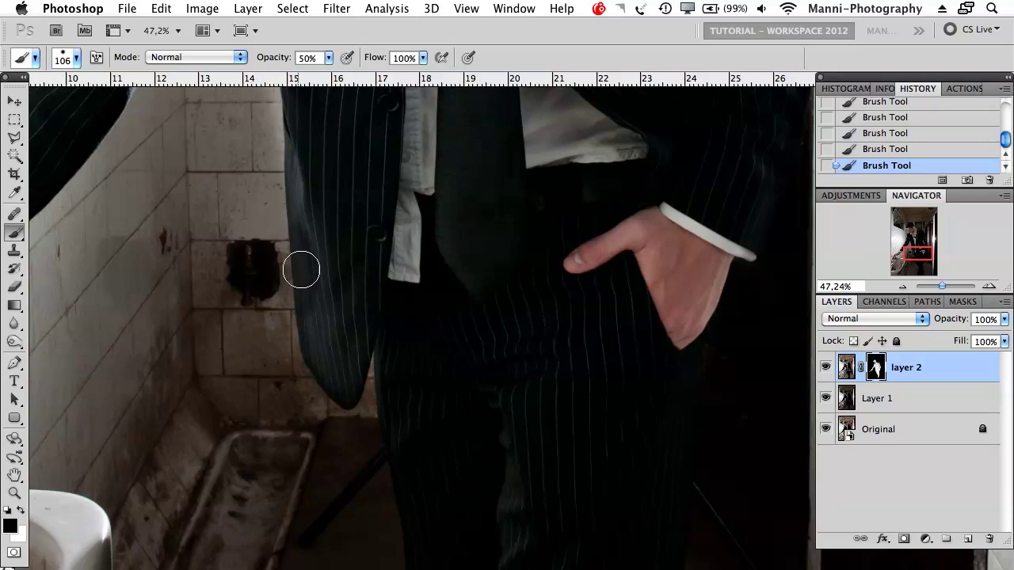
# - Paint white on the mask with a size 45 brush inside the jacket's front edge to restore the brighter fabric
pyautogui.press('x')
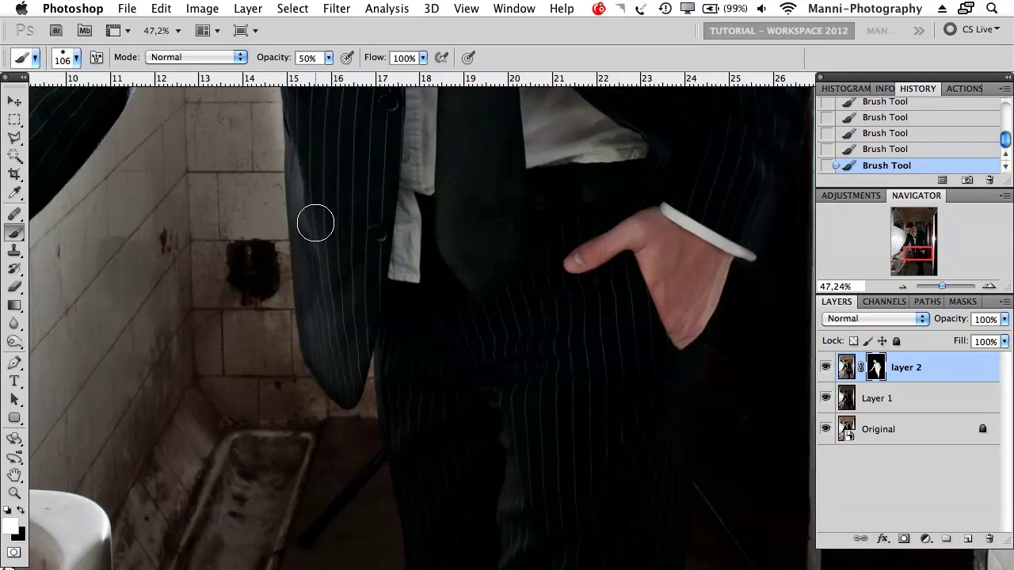
pyautogui.moveTo(314, 232)
pyautogui.mouseDown()
pyautogui.moveTo(318, 256)
pyautogui.moveTo(314, 222)
pyautogui.moveTo(319, 310)
pyautogui.moveTo(309, 234)
pyautogui.moveTo(320, 300)
pyautogui.mouseUp()
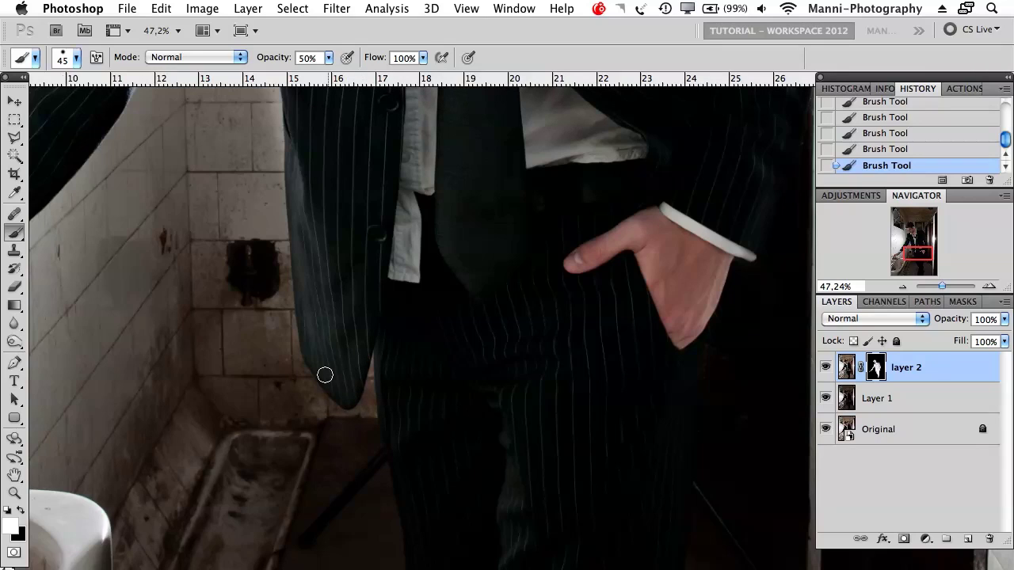
pyautogui.moveTo(358, 306); pyautogui.dragTo(343, 248)
pyautogui.scroll(6, 391, 430)
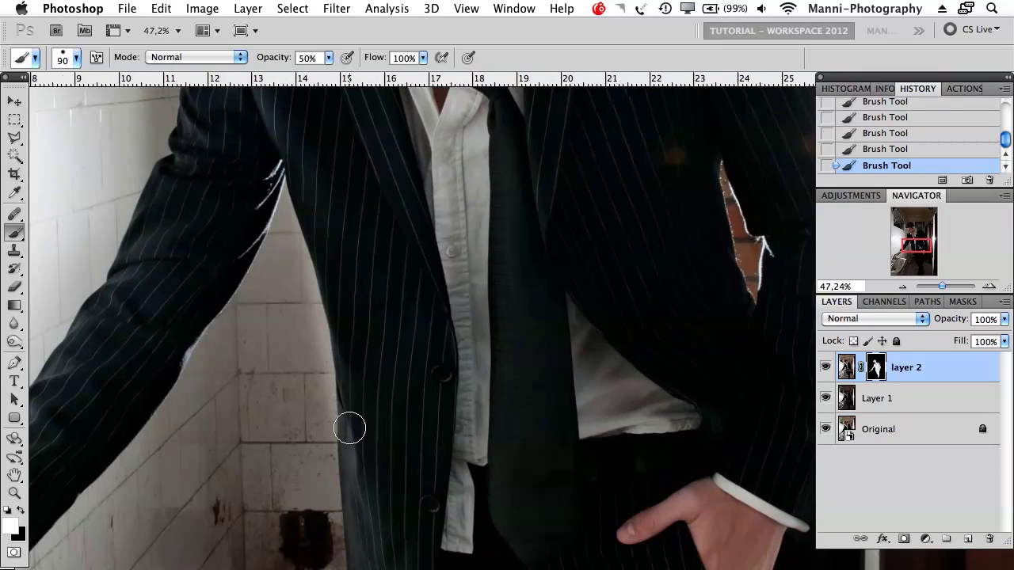
# - Paint black on the mask with a size 100 brush around the hair to remove the bright halo on the wall
pyautogui.press('x')
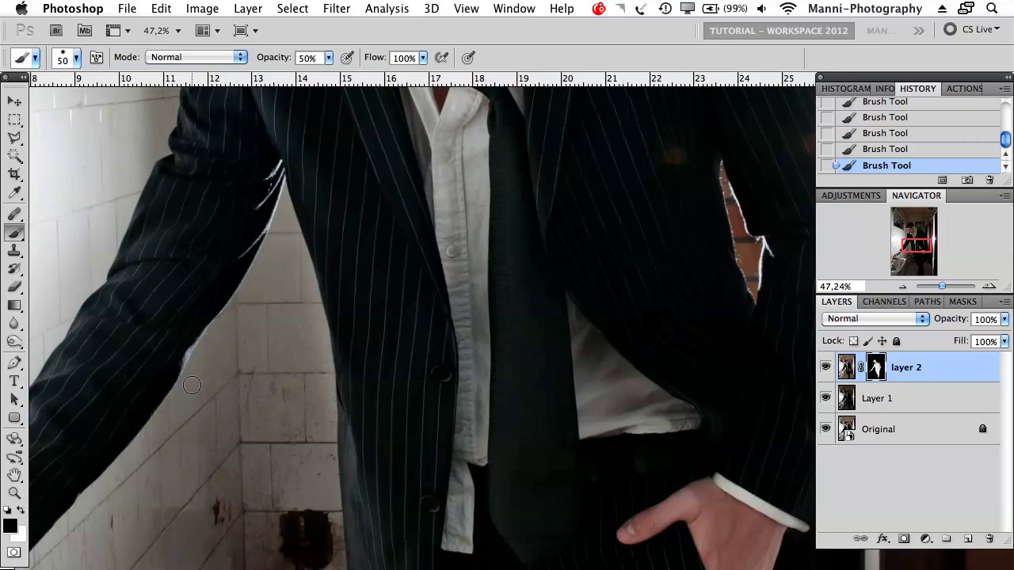
pyautogui.press('v')
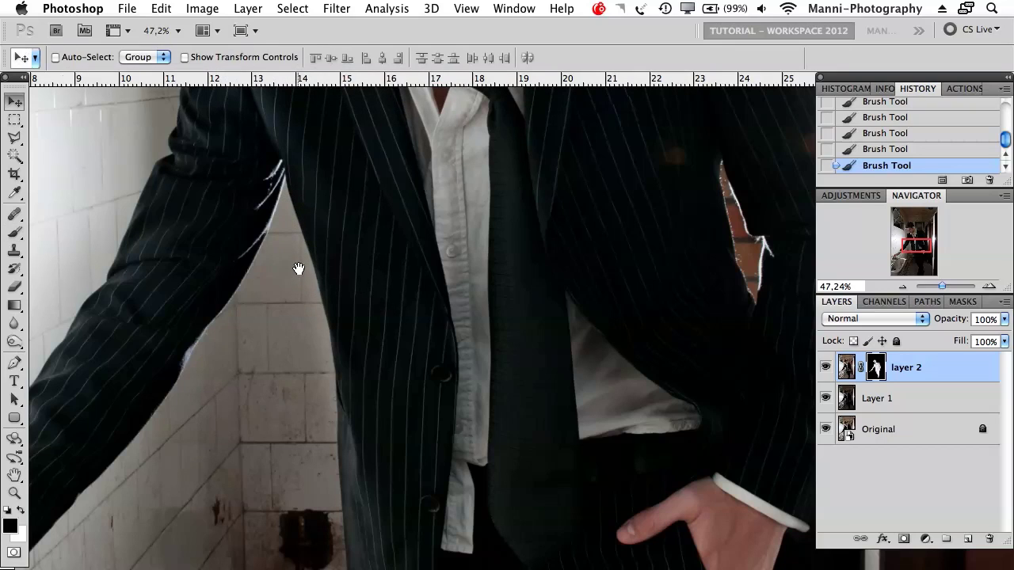
pyautogui.moveTo(327, 218); pyautogui.dragTo(335, 373)
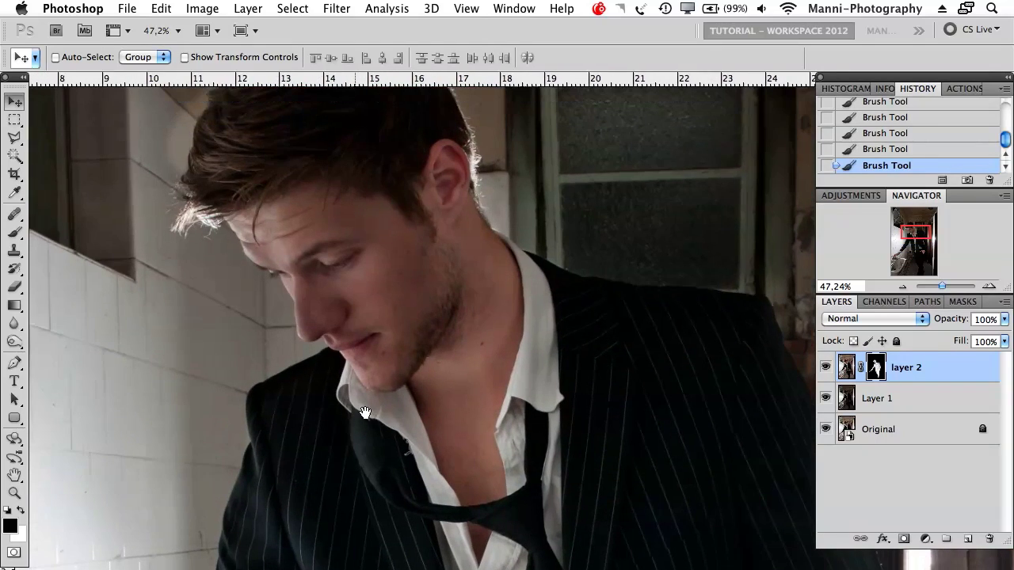
pyautogui.moveTo(181, 156); pyautogui.dragTo(303, 388)
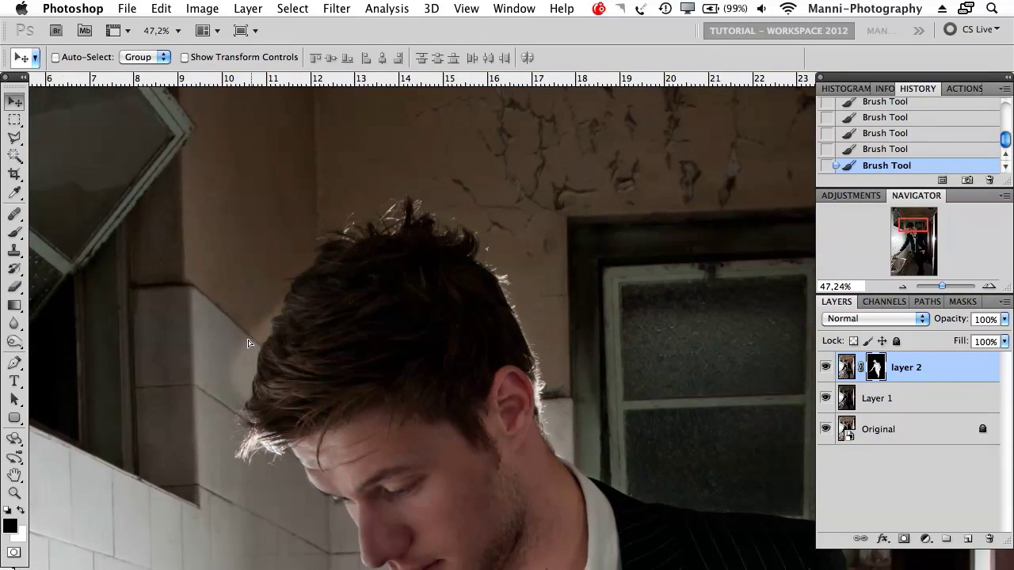
pyautogui.moveTo(248, 342); pyautogui.dragTo(257, 311)
pyautogui.hotkey('ctrl', 'z')
pyautogui.press('b')
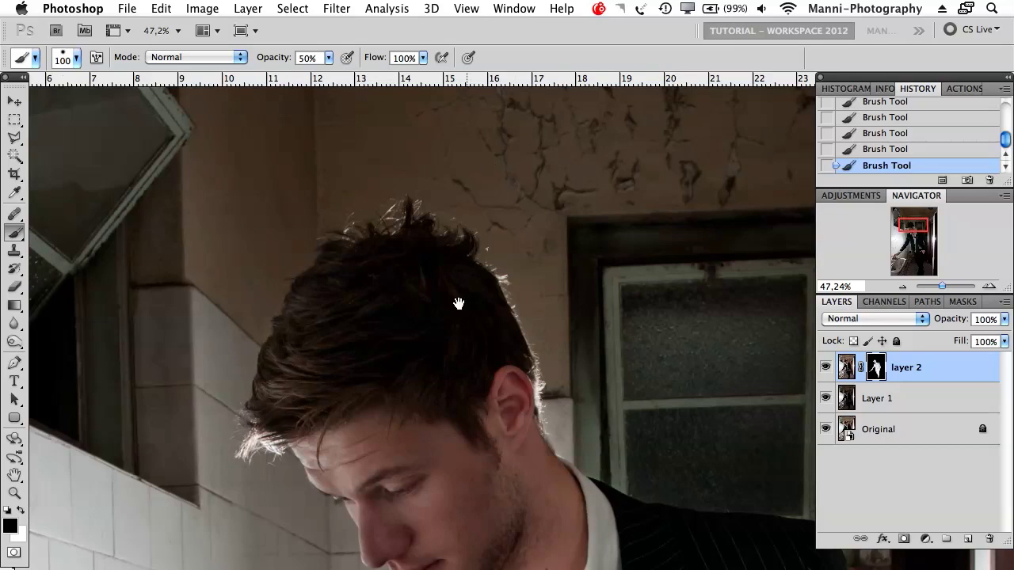
pyautogui.scroll(5, 457, 301)
pyautogui.hscroll(3, 457, 300)
pyautogui.scroll(-3, 421, 369)
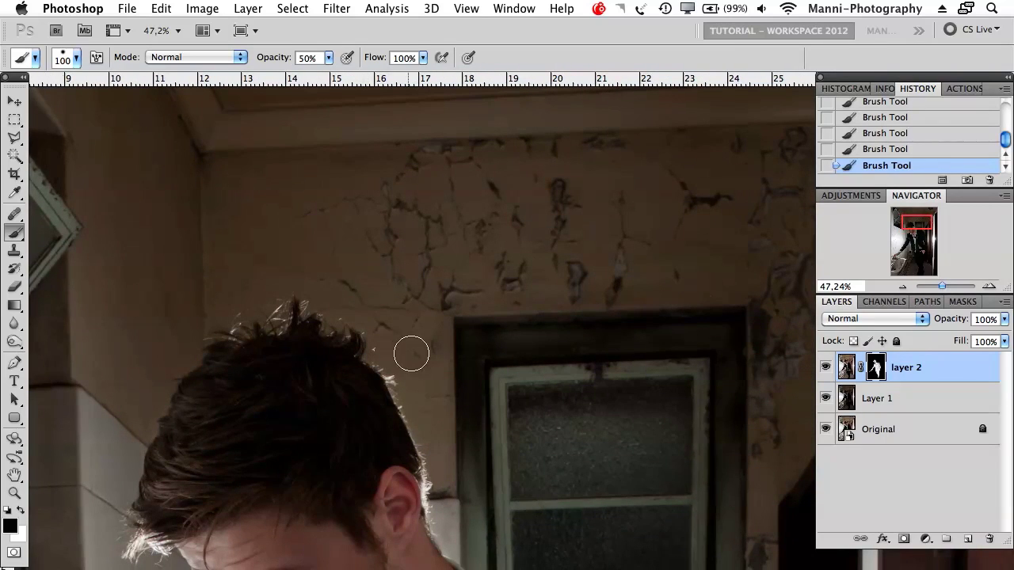
pyautogui.scroll(-3, 464, 253)
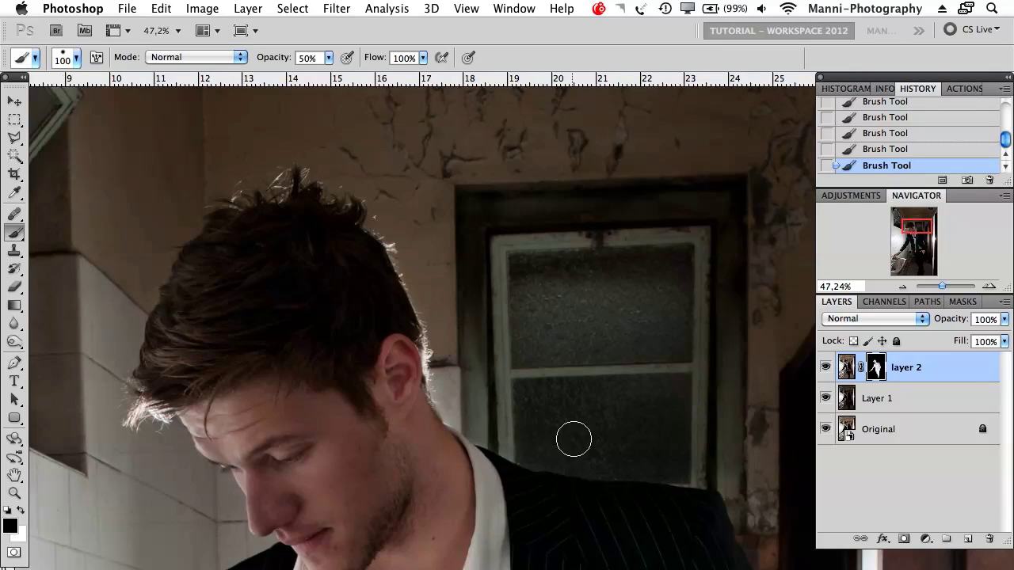
# - Hide layer 2 and Layer 1 so that only the Original layer is shown
pyautogui.moveTo(942, 287); pyautogui.dragTo(936, 290)
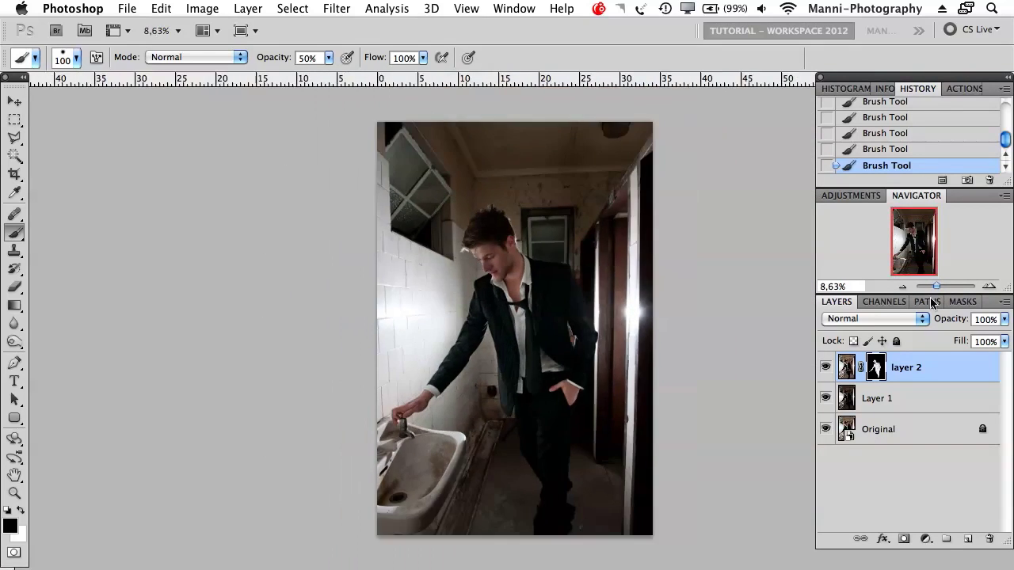
pyautogui.click(825, 368)
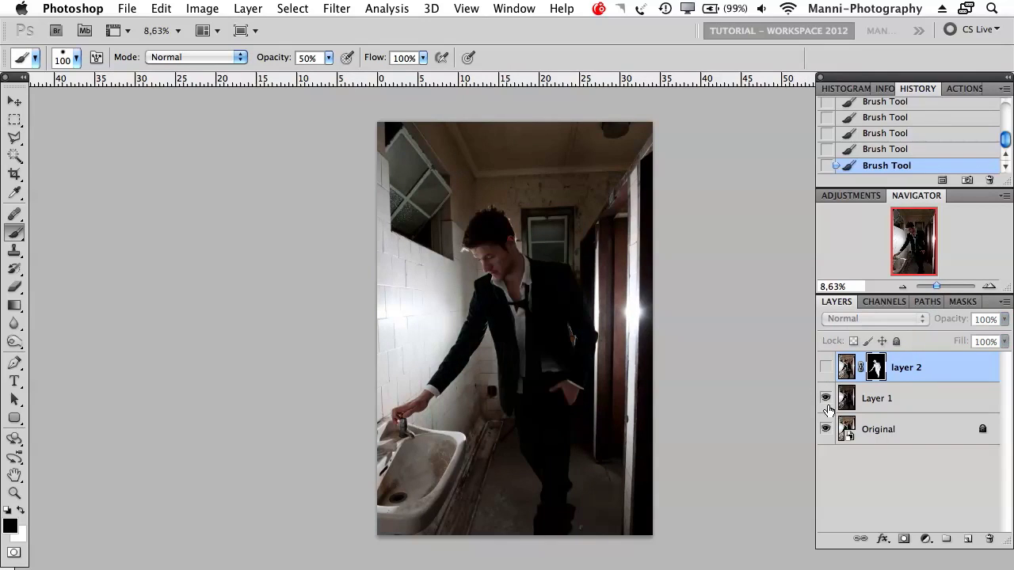
pyautogui.click(825, 399)
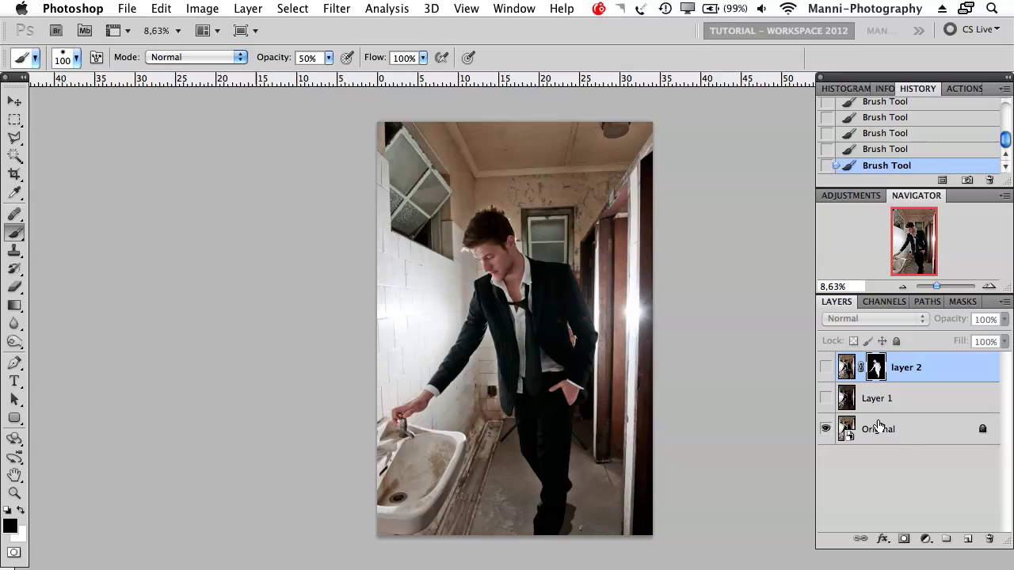
# - Unlock the Original smart object layer, open its raw development and reset it to Image Settings
pyautogui.click(907, 435)
pyautogui.doubleClick(848, 437)
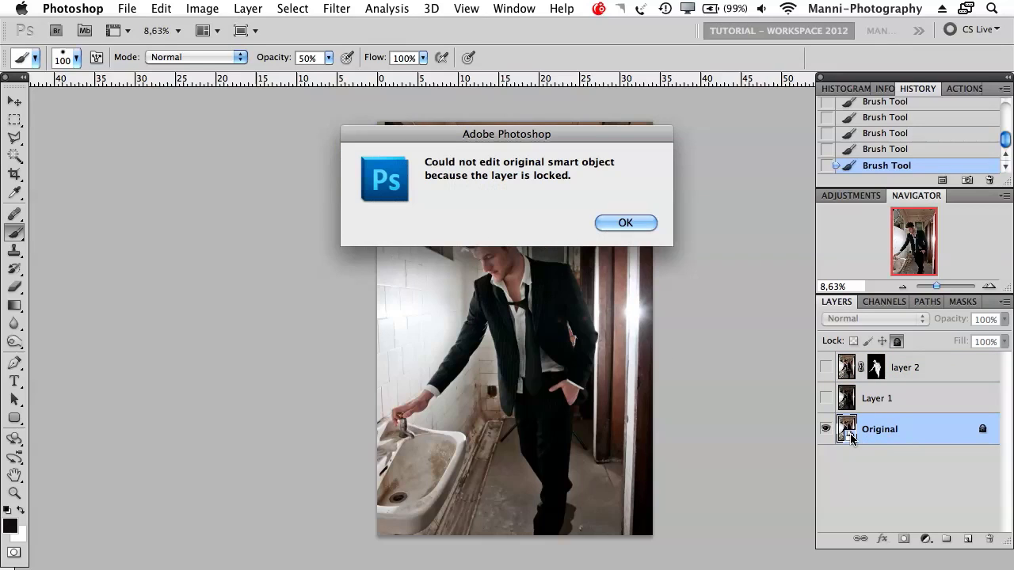
pyautogui.click(640, 224)
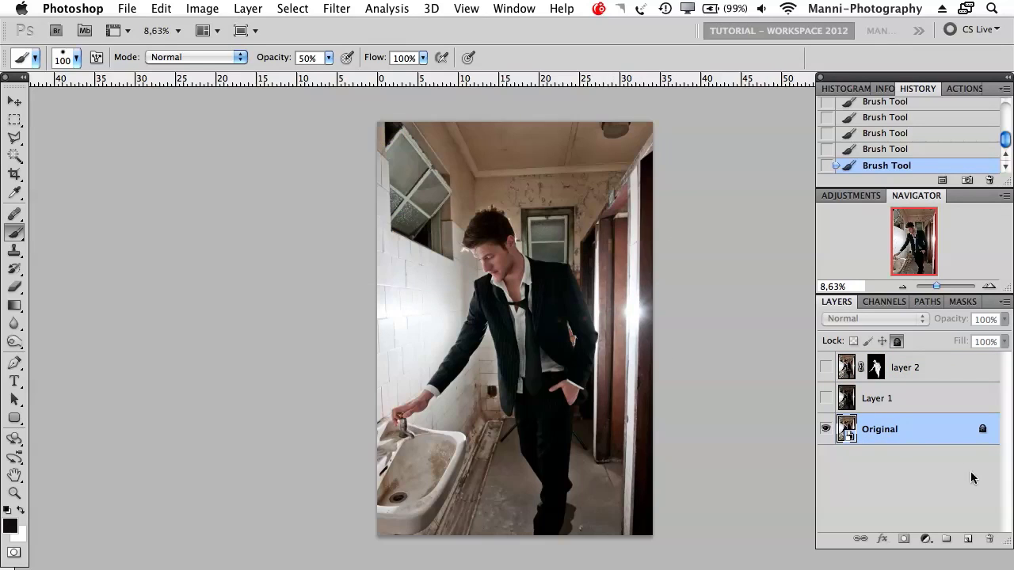
pyautogui.click(896, 341)
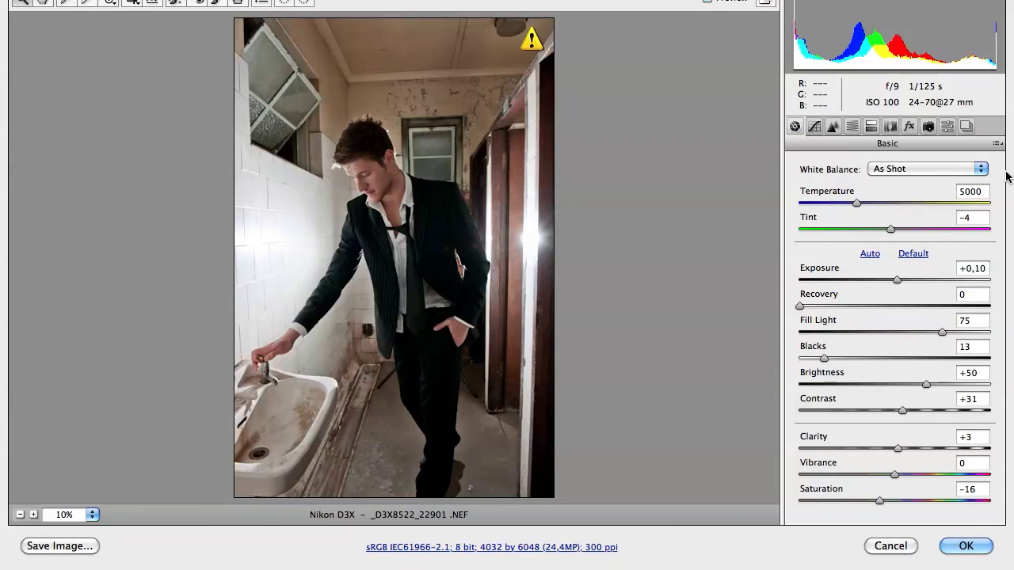
pyautogui.click(996, 144)
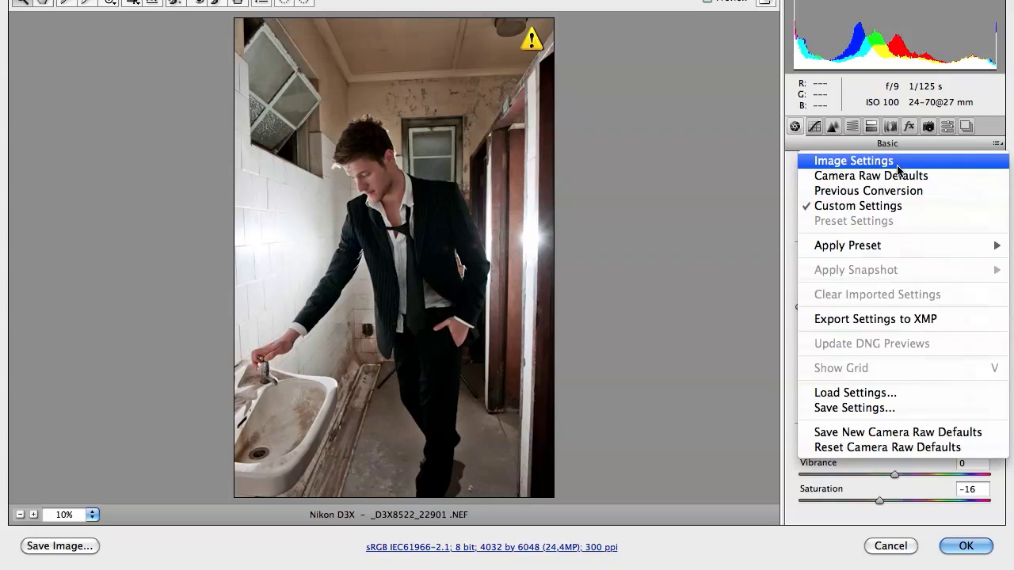
pyautogui.click(895, 162)
pyautogui.click(966, 545)
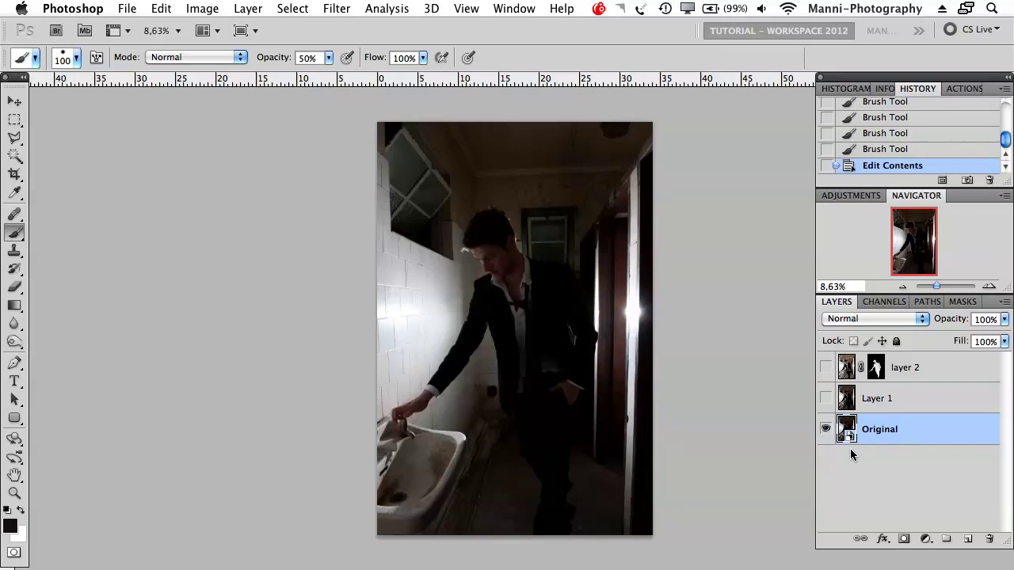
# - Show Layer 1 and layer 2 again and toggle layer 2's visibility repeatedly to compare the man with and without brightening
pyautogui.click(825, 399)
pyautogui.click(826, 368)
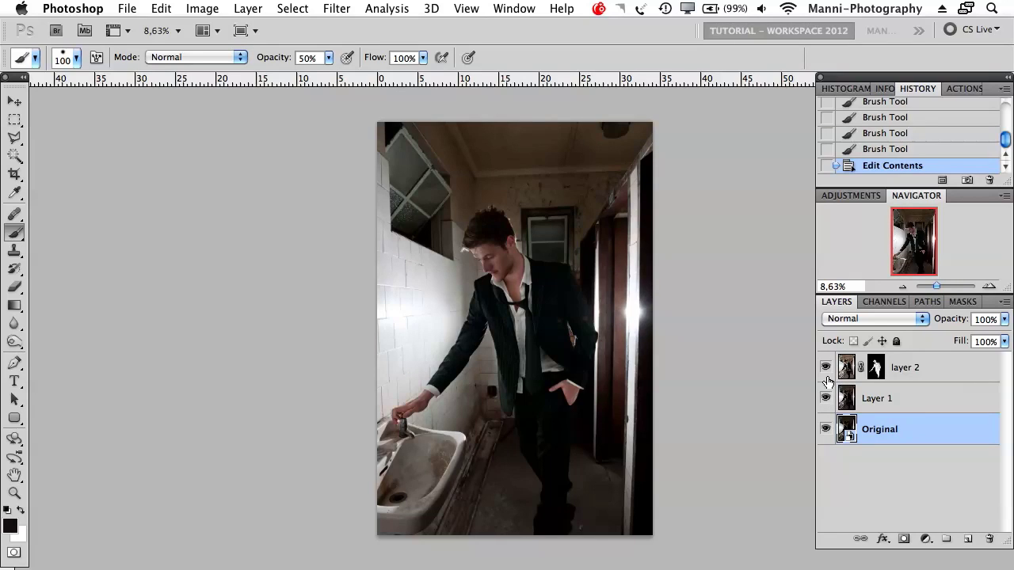
pyautogui.click(826, 369)
pyautogui.click(825, 370)
pyautogui.click(825, 369)
pyautogui.click(826, 369)
pyautogui.click(826, 369)
pyautogui.click(826, 369)
pyautogui.click(826, 369)
pyautogui.click(826, 369)
pyautogui.click(826, 369)
pyautogui.click(826, 369)
pyautogui.click(826, 369)
pyautogui.click(826, 369)
pyautogui.click(826, 369)
pyautogui.click(826, 369)
# - Group layer 2 and Layer 1 and name the group "Raw conversion"
pyautogui.click(952, 372)
pyautogui.keyDown('shift'); pyautogui.click(955, 400); pyautogui.keyUp('shift')
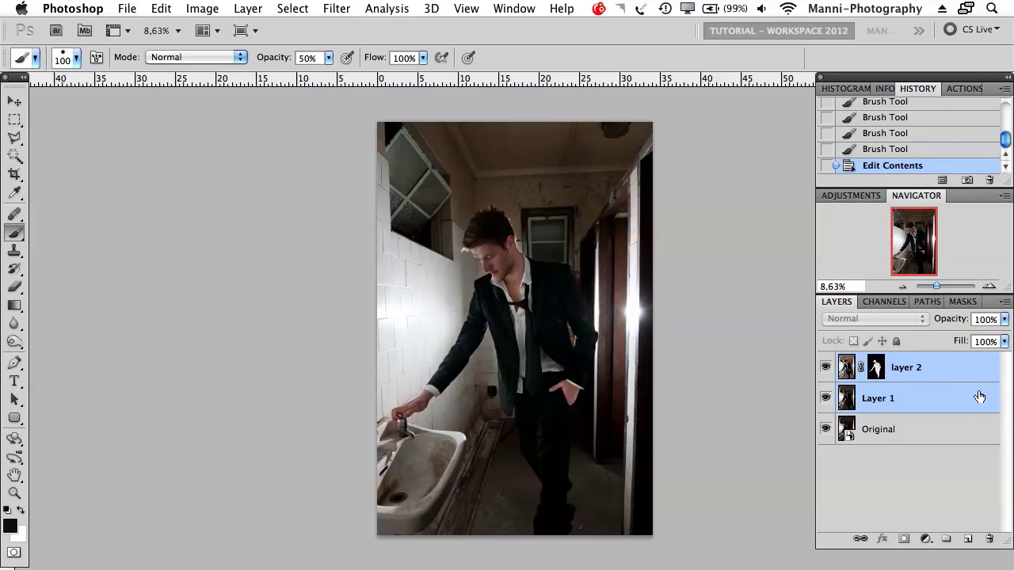
pyautogui.press('super+g')
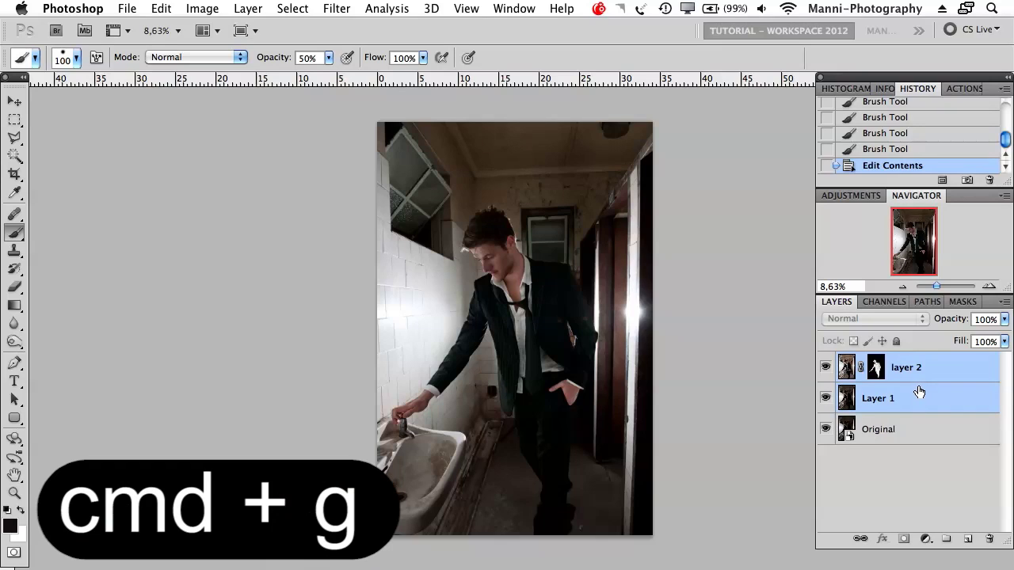
pyautogui.doubleClick(890, 362)
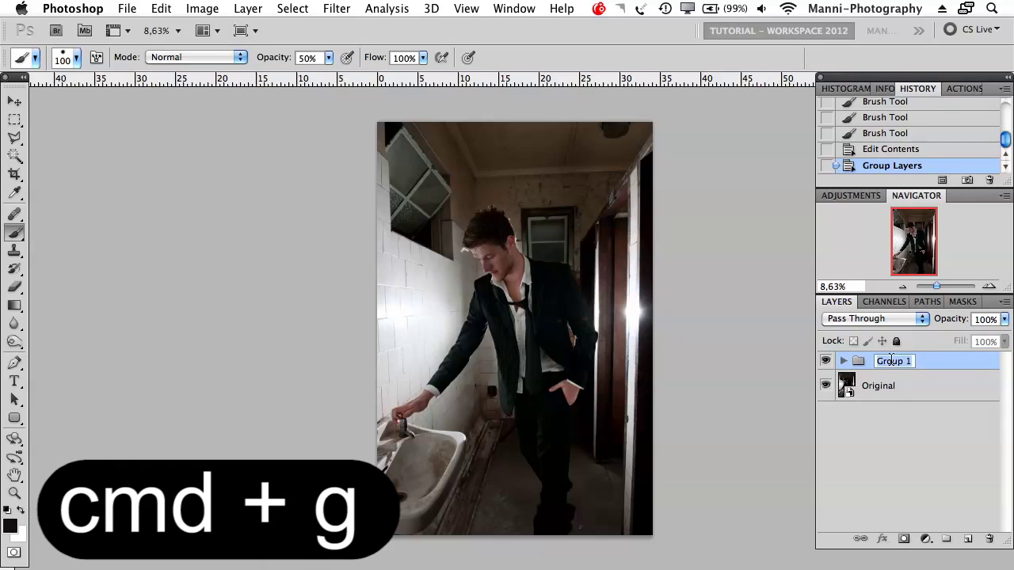
pyautogui.write('R')
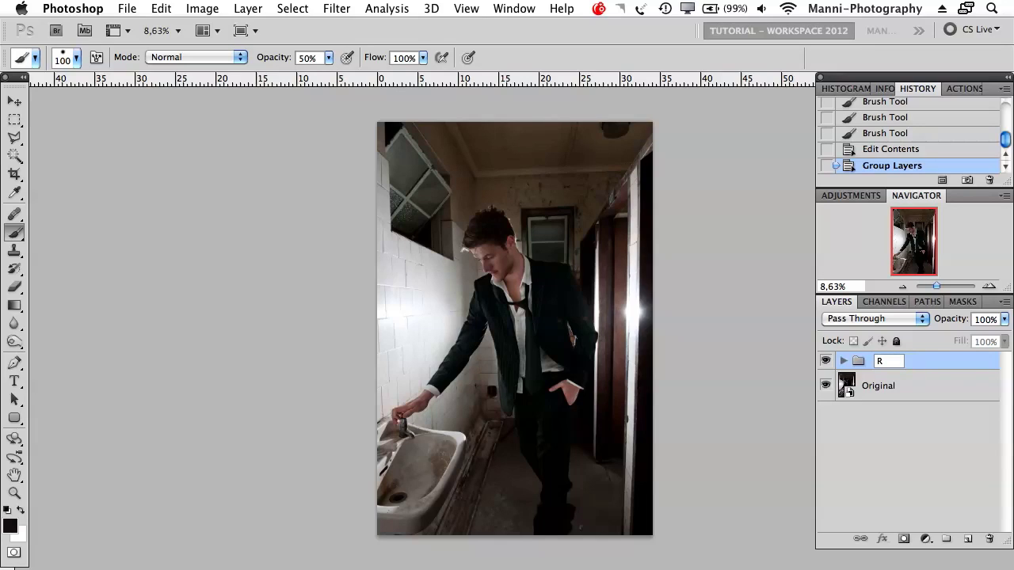
pyautogui.write('aw conversion')
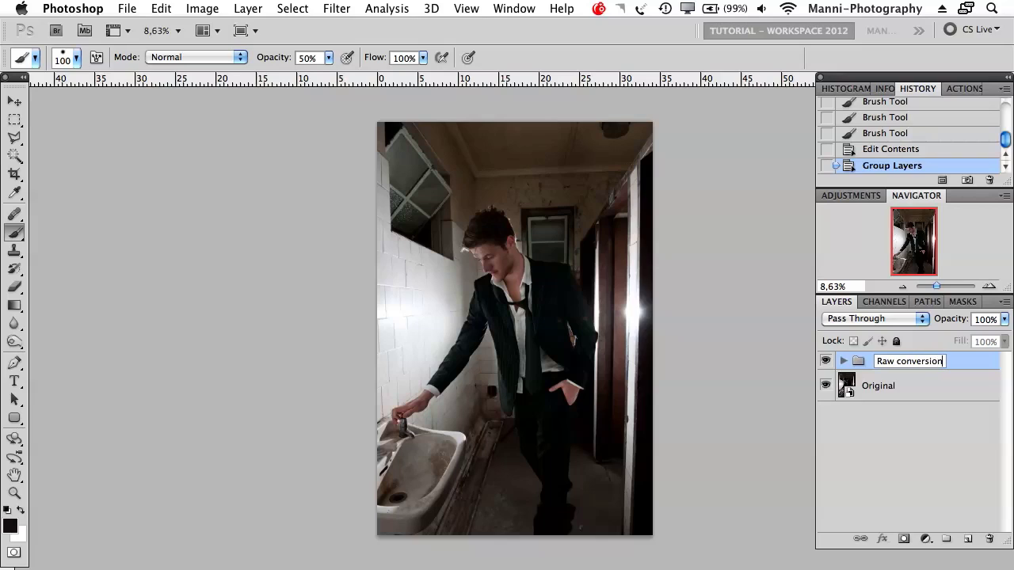
pyautogui.click(917, 386)
# - Stamp all visible layers into a new layer above the Raw conversion group and name it "Final"
pyautogui.click(903, 364)
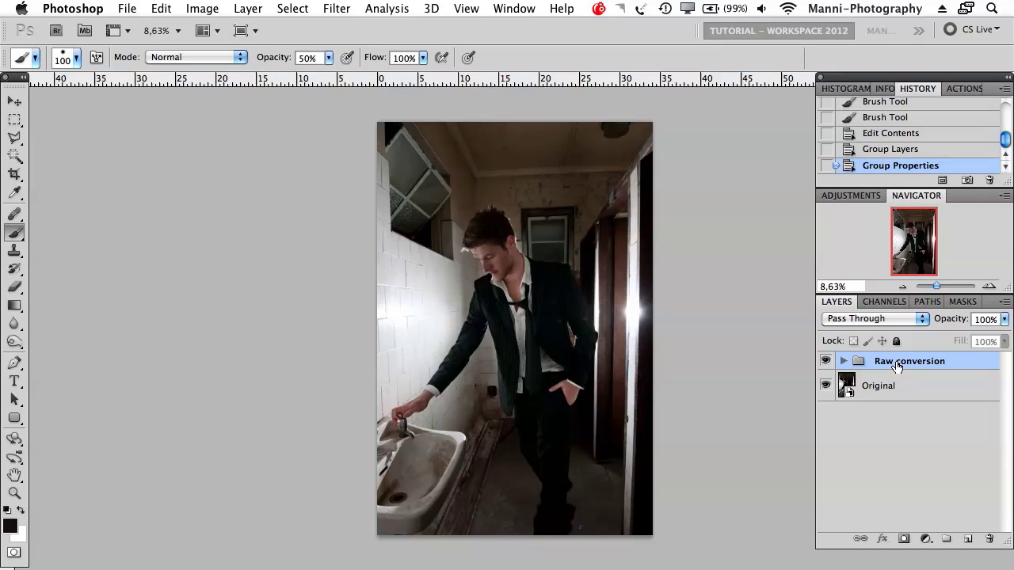
pyautogui.press('super+alt+shift+e')
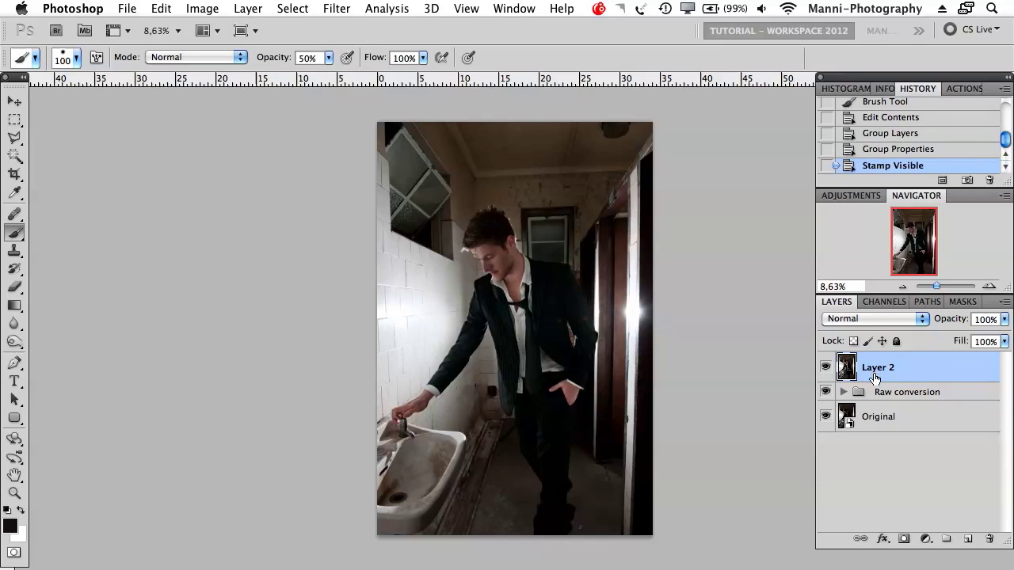
pyautogui.doubleClick(884, 369)
pyautogui.write('Final')
pyautogui.press('Return')
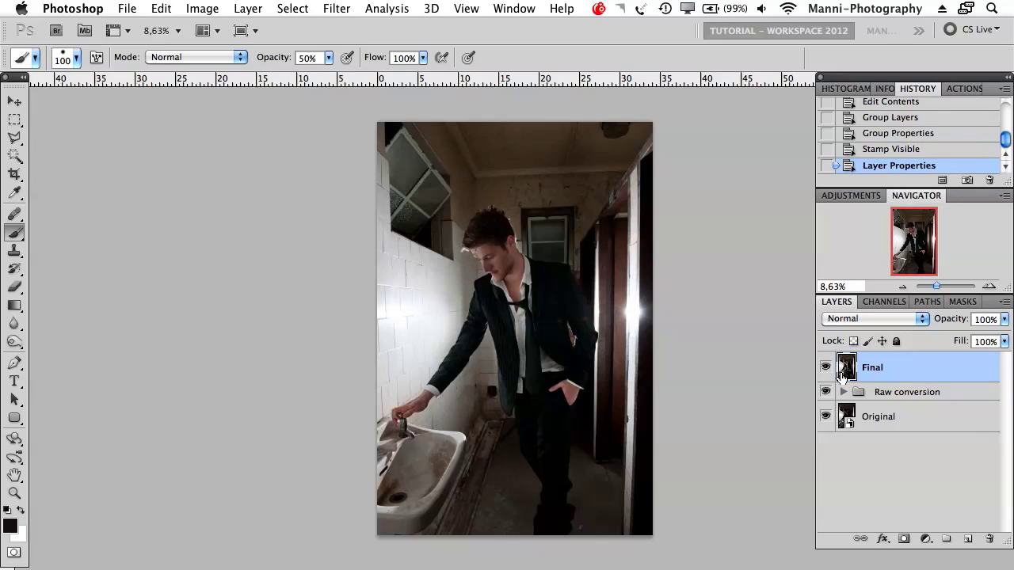
# - Hide the lower layers temporarily and toggle the Final layer's visibility to compare the finished image with the original
pyautogui.moveTo(825, 391); pyautogui.dragTo(826, 415)
pyautogui.click(824, 420)
pyautogui.click(825, 368)
pyautogui.click(826, 369)
pyautogui.click(825, 370)
pyautogui.click(825, 372)
pyautogui.click(826, 369)
pyautogui.click(826, 369)
pyautogui.click(825, 369)
pyautogui.click(825, 369)
pyautogui.click(825, 368)
pyautogui.click(826, 368)
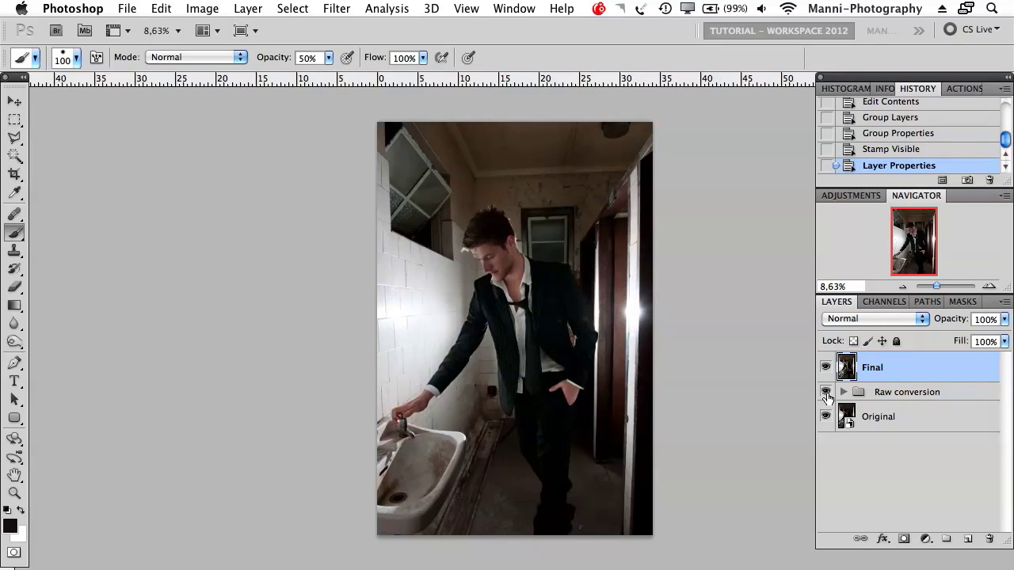